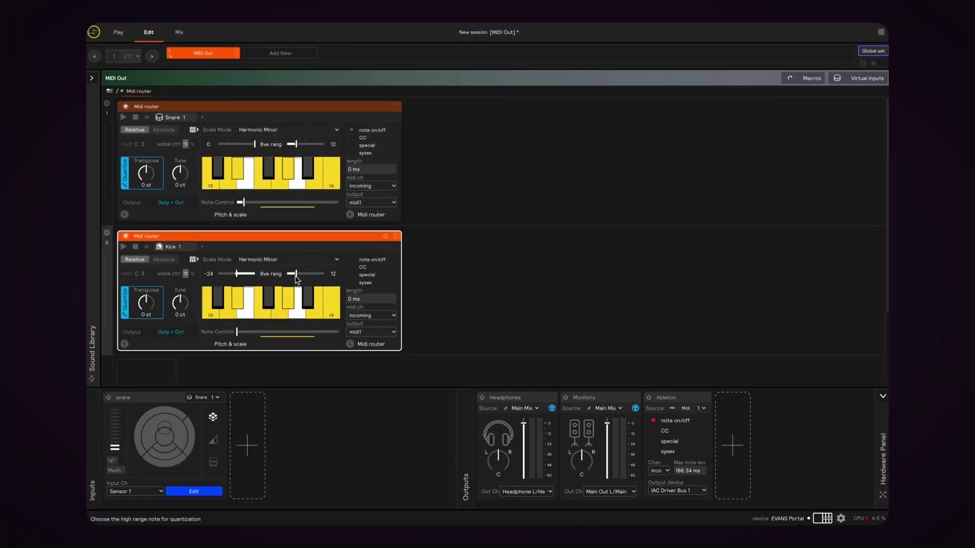
# Step: Add a Midi CCs generator module below the Midi router
pyautogui.click(489, 317)
pyautogui.click(236, 305)
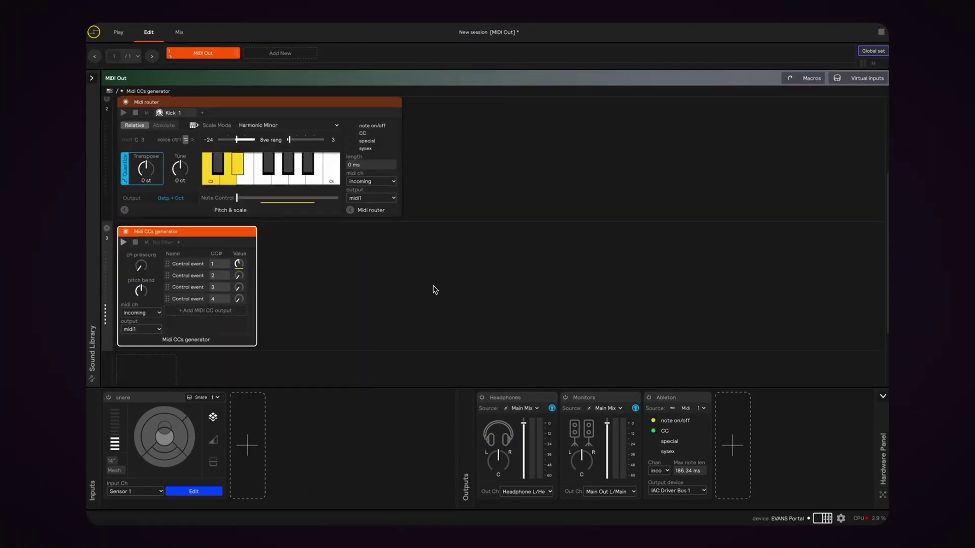
# Step: Add a Midi notes generator module filtered to the Snare 1 pads
pyautogui.click(203, 235)
pyautogui.click(207, 261)
pyautogui.click(178, 271)
pyautogui.moveTo(192, 303)
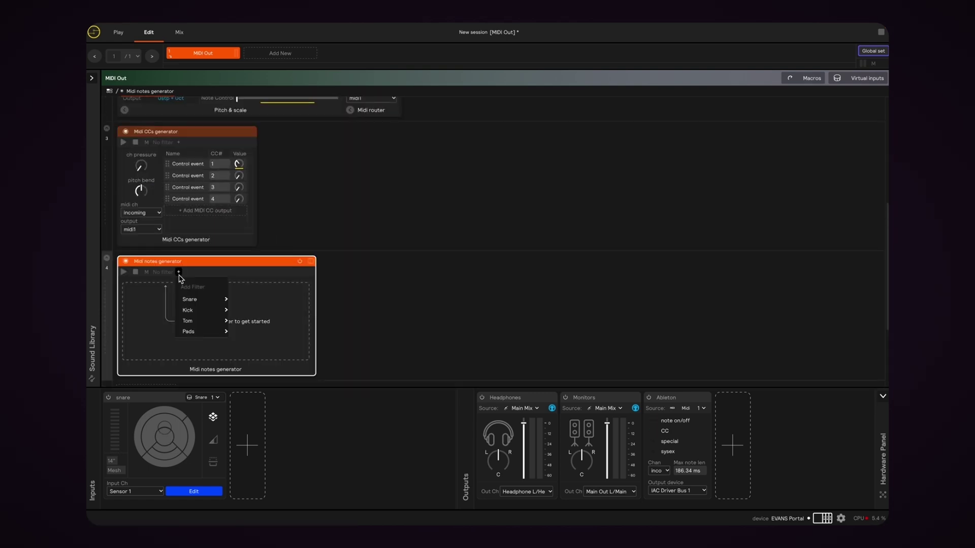
pyautogui.click(246, 278)
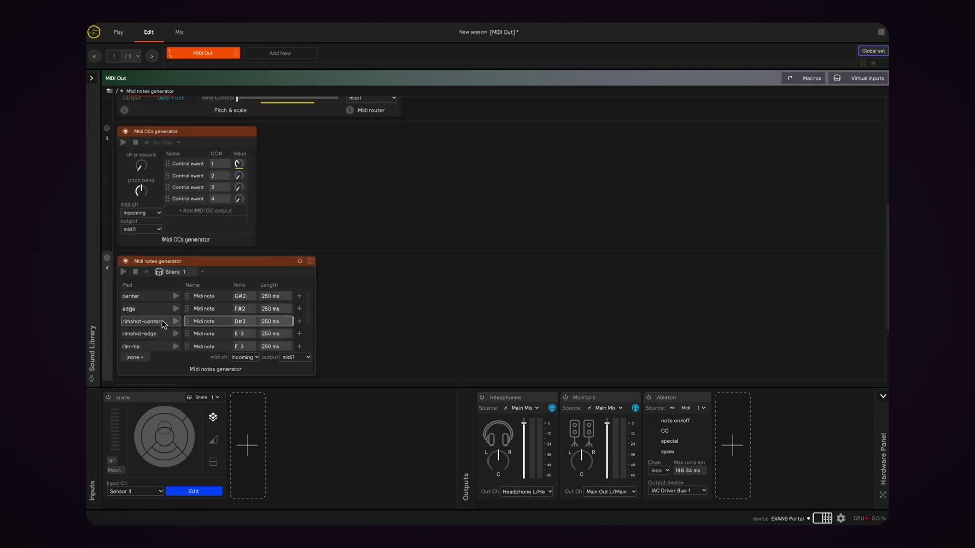
# Step: Wrap the first Midi router in a Sequencer, name it Chord 1, and duplicate it as Chord 2
pyautogui.scroll(5, 420, 320)
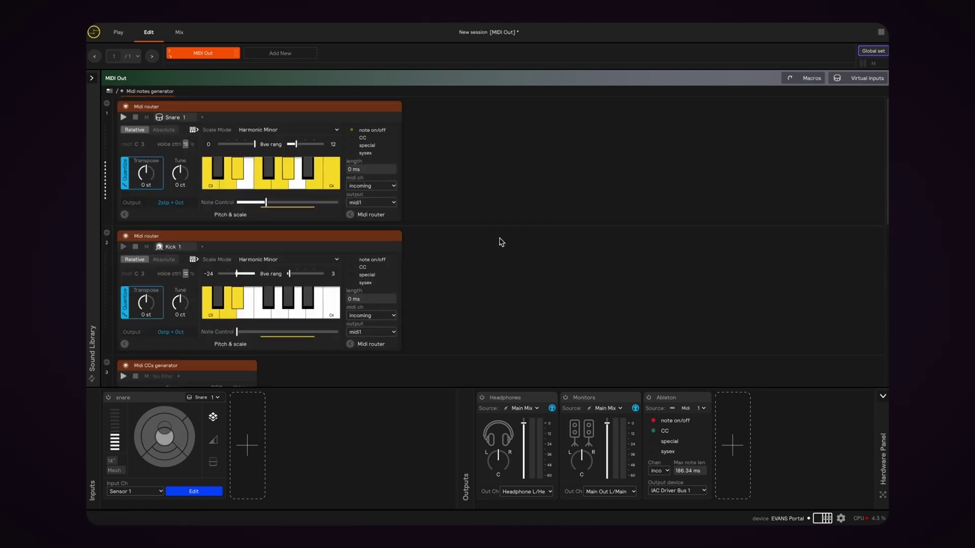
pyautogui.rightClick(312, 109)
pyautogui.click(349, 150)
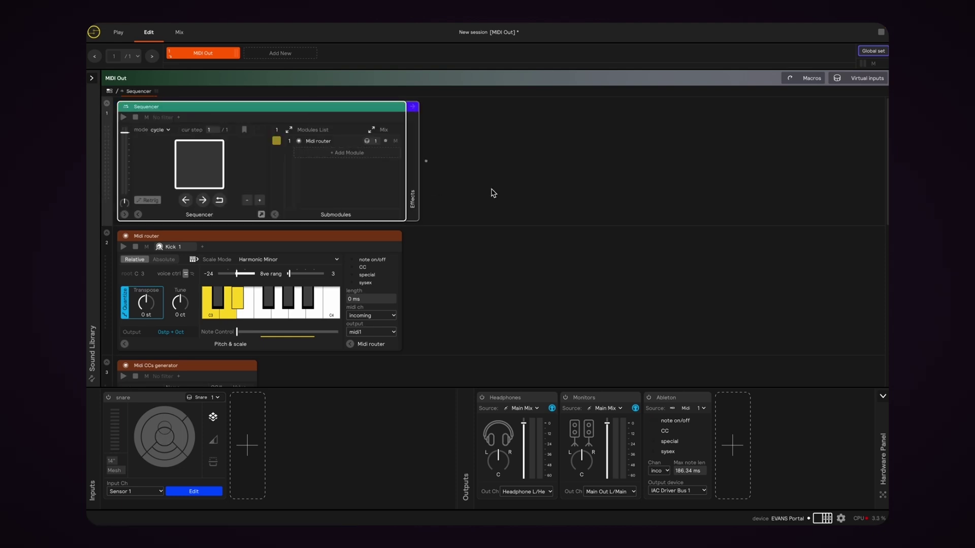
pyautogui.click(340, 143)
pyautogui.write('Chord 1')
pyautogui.press('Return')
pyautogui.press('super+c')
pyautogui.press('super+v')
pyautogui.click(358, 153)
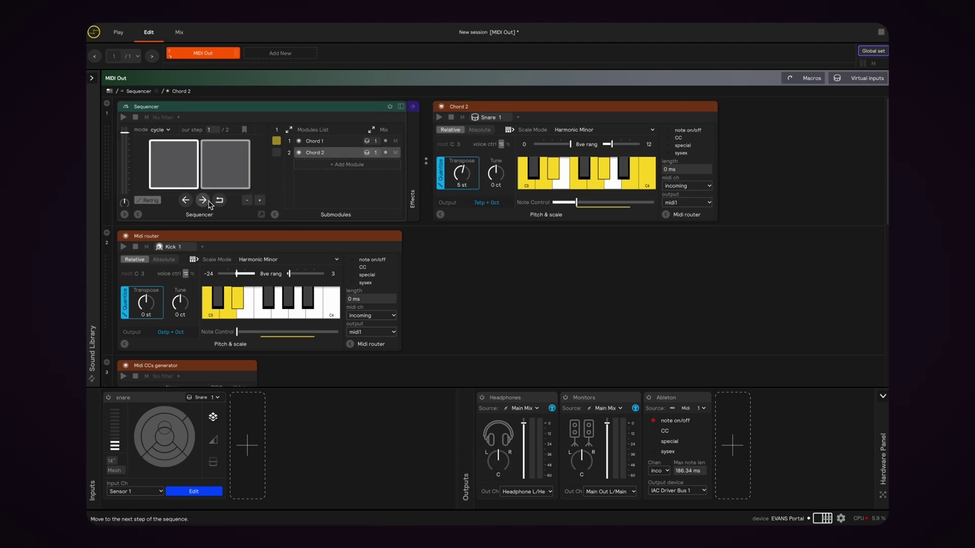
# Step: Assign the rim-tip zone to advance the sequencer step
pyautogui.rightClick(202, 200)
pyautogui.click(229, 208)
pyautogui.click(301, 240)
pyautogui.click(302, 322)
pyautogui.click(513, 300)
# Step: Inspect the CC value's modulation assignment and the notes generator's options without changing them
pyautogui.scroll(-5, 305, 273)
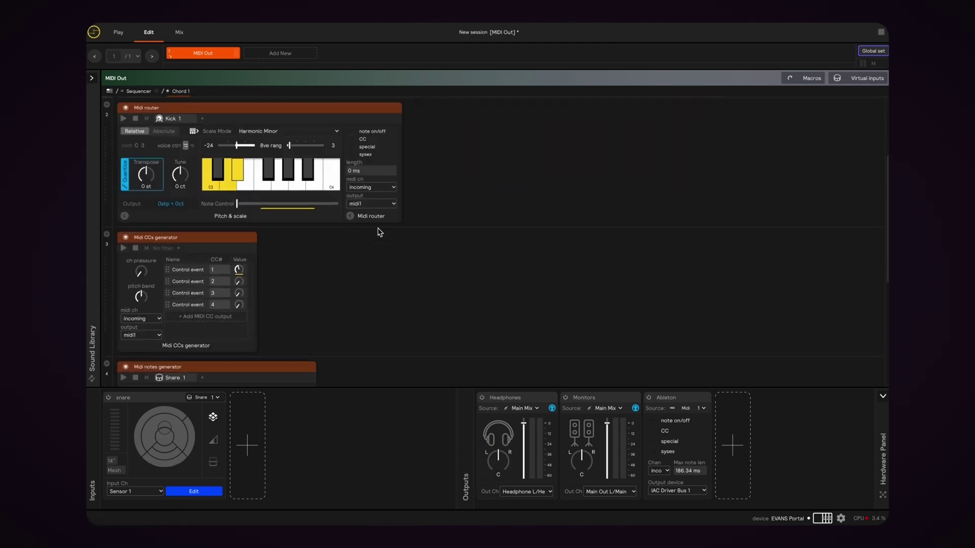
pyautogui.rightClick(238, 260)
pyautogui.click(335, 283)
pyautogui.press('Escape')
pyautogui.scroll(-5, 227, 305)
pyautogui.rightClick(213, 235)
pyautogui.press('Escape')
# Step: Wrap the notes generator in a Group and add a second Midi notes generator inside it
pyautogui.rightClick(211, 141)
pyautogui.click(303, 242)
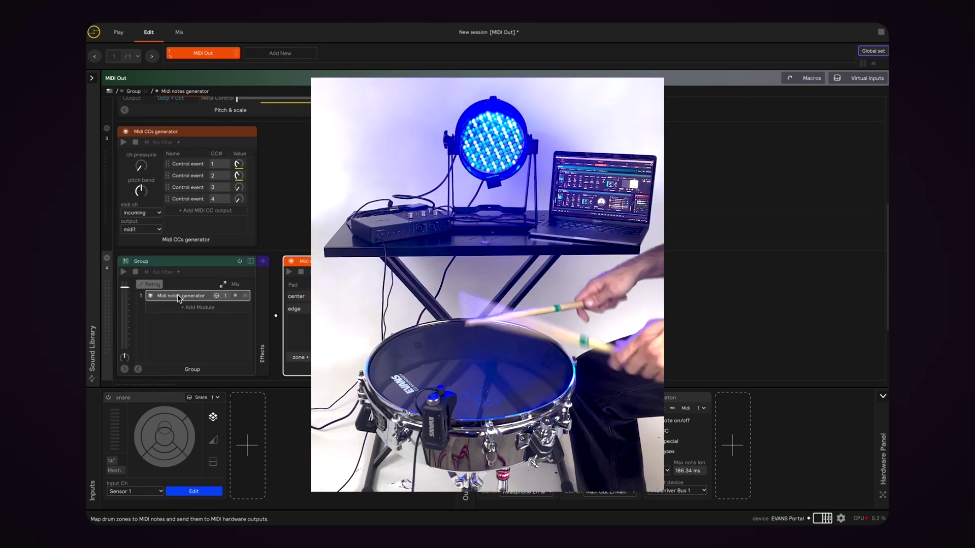
pyautogui.rightClick(233, 254)
pyautogui.click(264, 274)
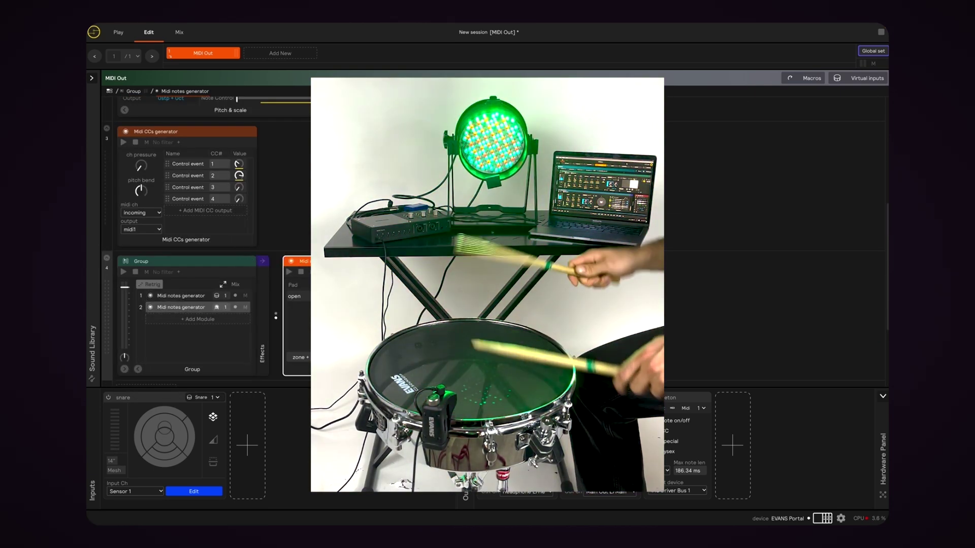
# Step: Swap the Superior Drummer 3 snare for the Ludwig Black Beauty 20s
pyautogui.scroll(5, 213, 228)
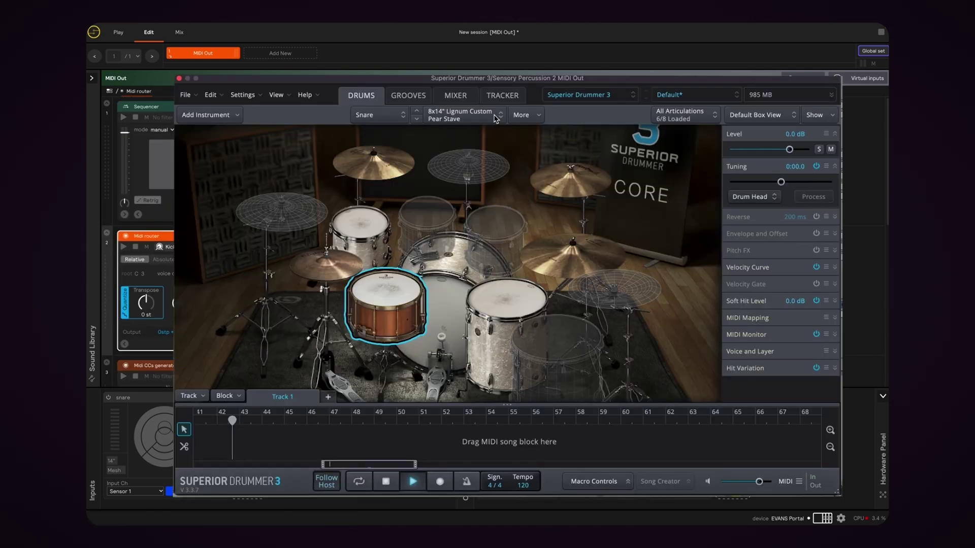
pyautogui.click(459, 115)
pyautogui.click(463, 202)
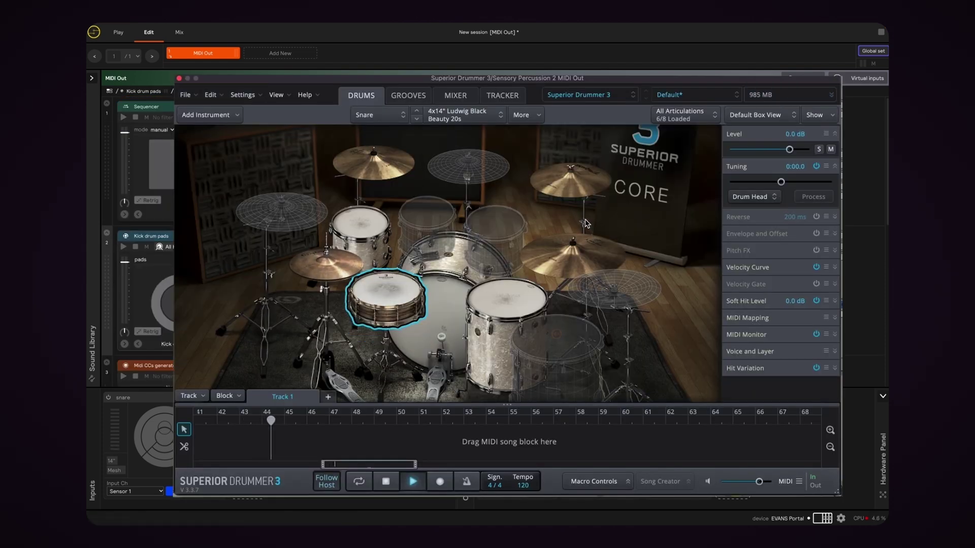
# Step: Change the snare kit piece to the 5x14" Slingerland Radio King 50s
pyautogui.click(459, 115)
pyautogui.click(464, 173)
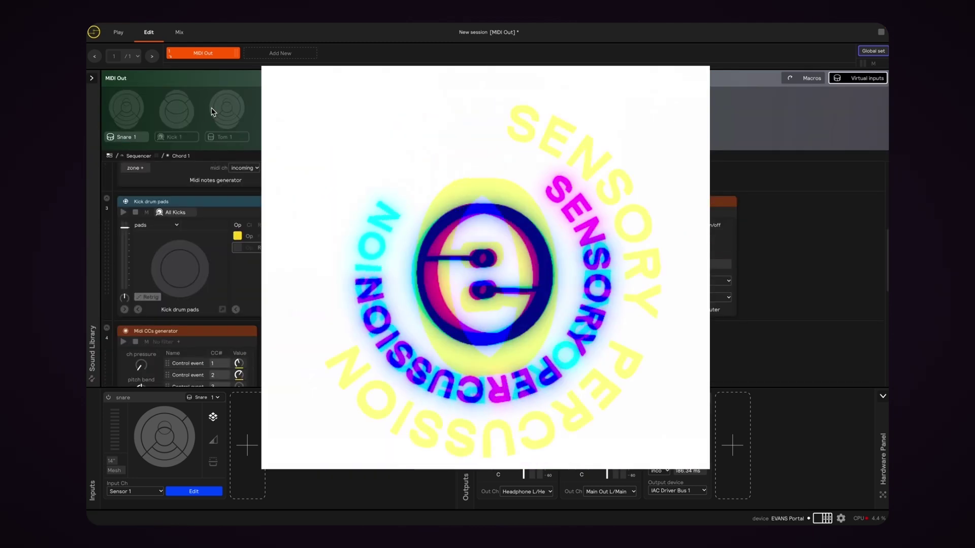
# Step: Scroll up to view the Audio set's Drum Machine Snare and its four piano samplers
pyautogui.scroll(3, 189, 274)
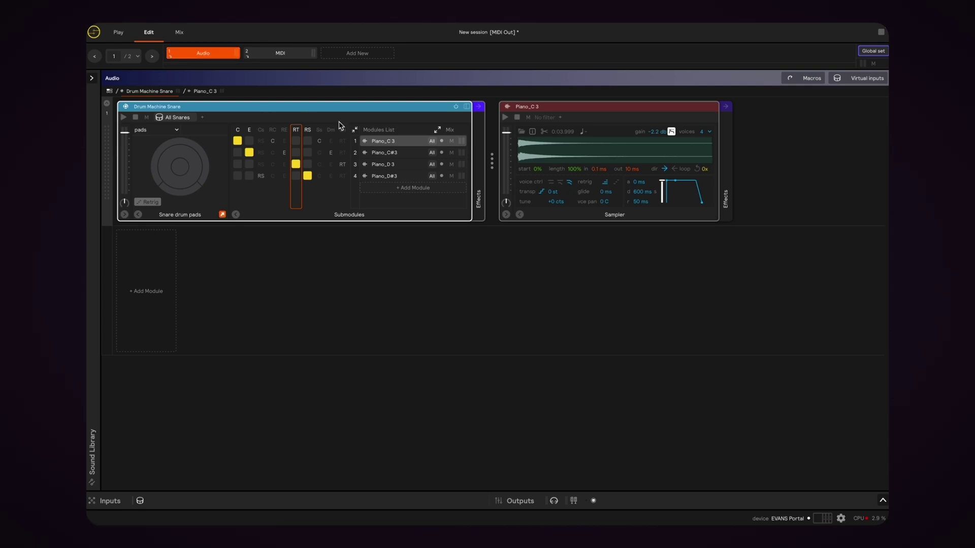
# Step: Step through the Piano_C3, C#3, D3 and D#3 samplers, ending back on Piano_C3
pyautogui.click(382, 143)
pyautogui.click(385, 154)
pyautogui.click(385, 162)
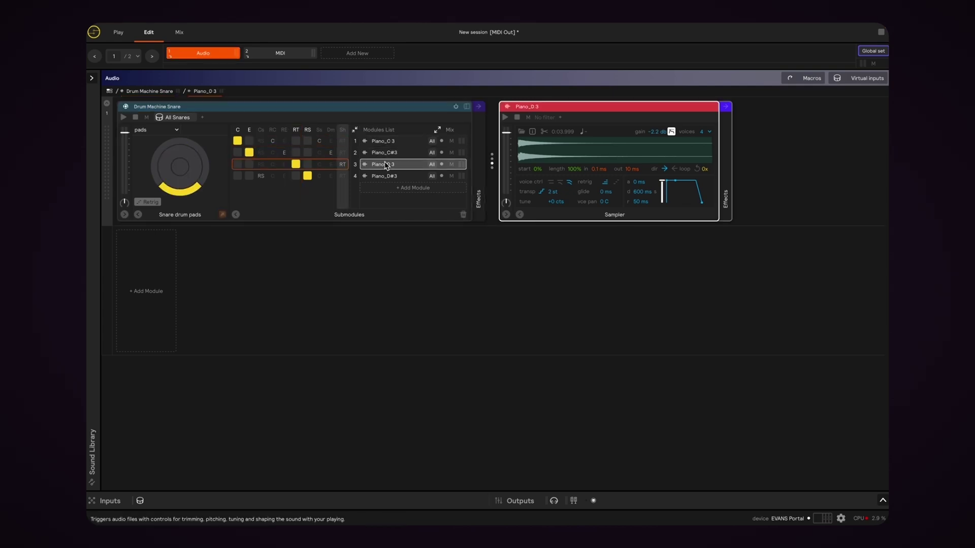
pyautogui.click(386, 176)
pyautogui.click(385, 142)
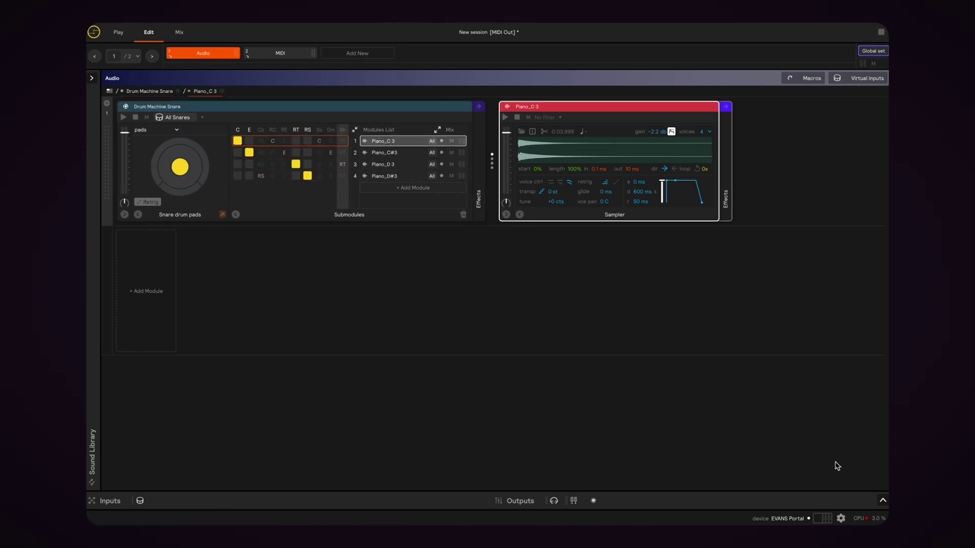
# Step: Show the hardware panel, inspect the headphones and monitors outputs, and cancel adding an analog output
pyautogui.click(880, 497)
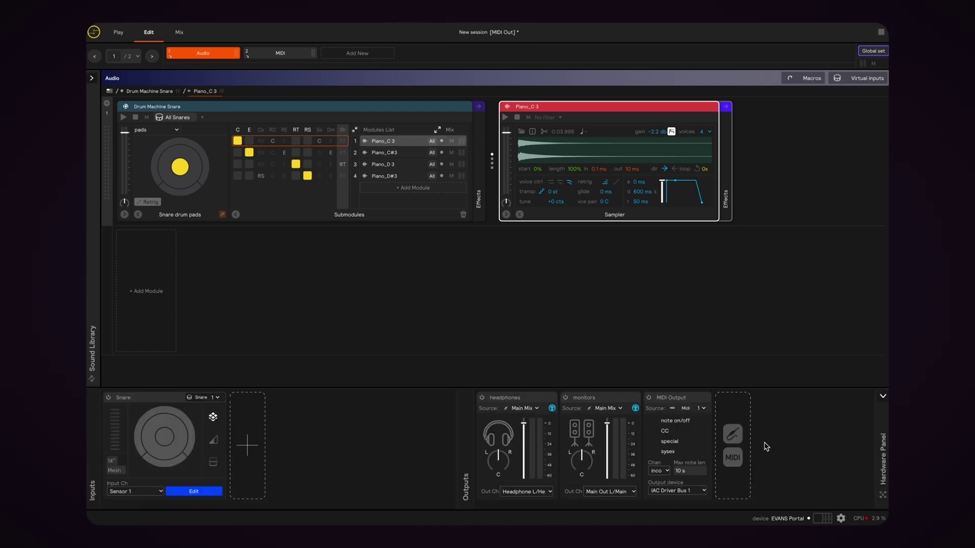
pyautogui.click(529, 402)
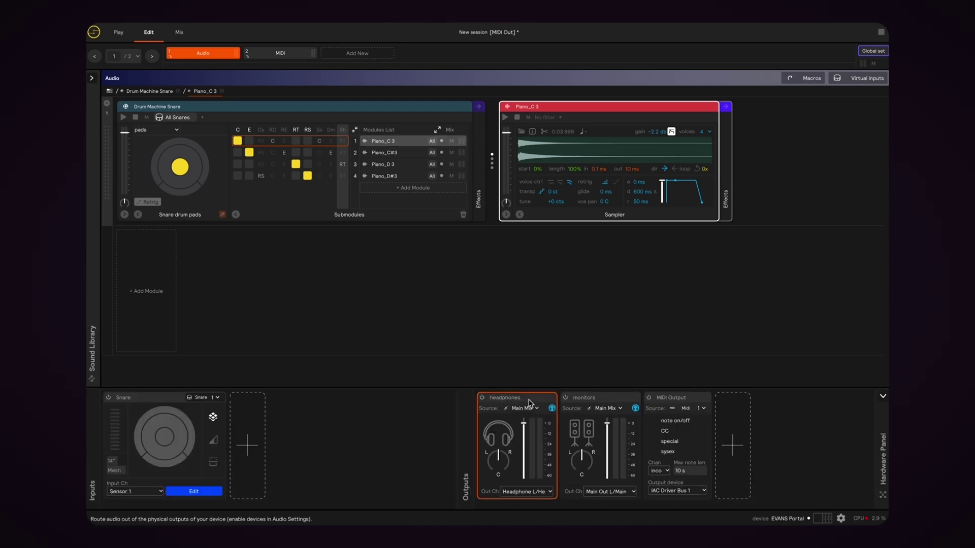
pyautogui.click(614, 400)
pyautogui.click(609, 491)
pyautogui.click(609, 491)
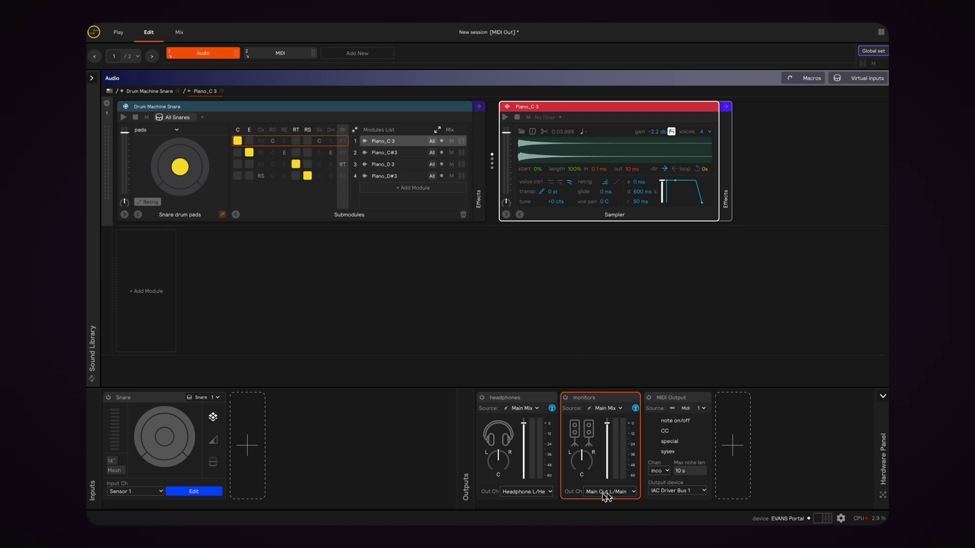
pyautogui.click(547, 492)
pyautogui.click(546, 493)
pyautogui.click(736, 434)
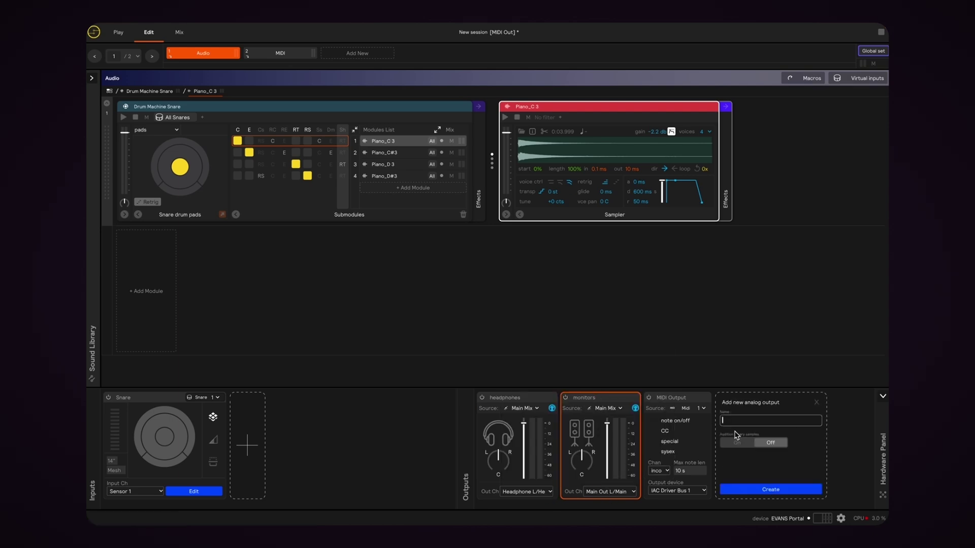
pyautogui.click(816, 405)
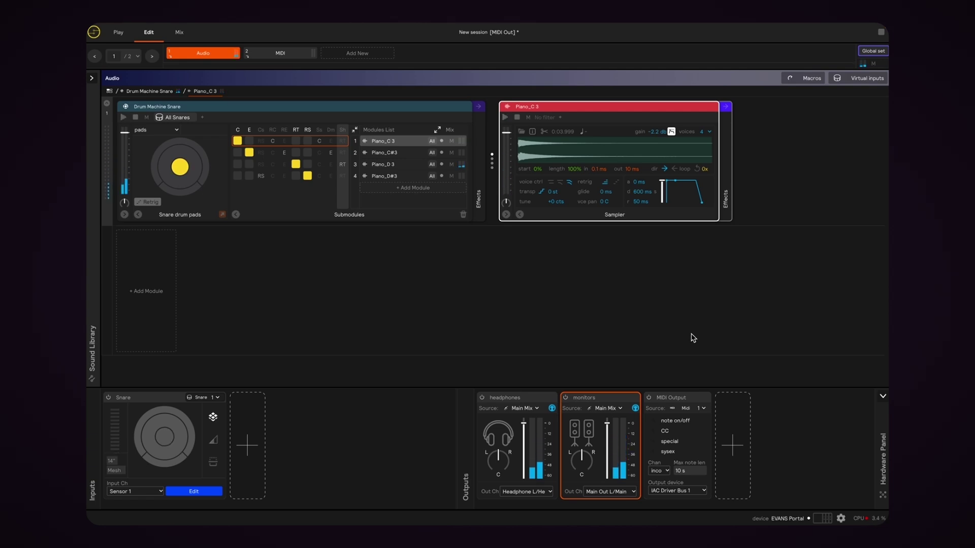
pyautogui.click(284, 56)
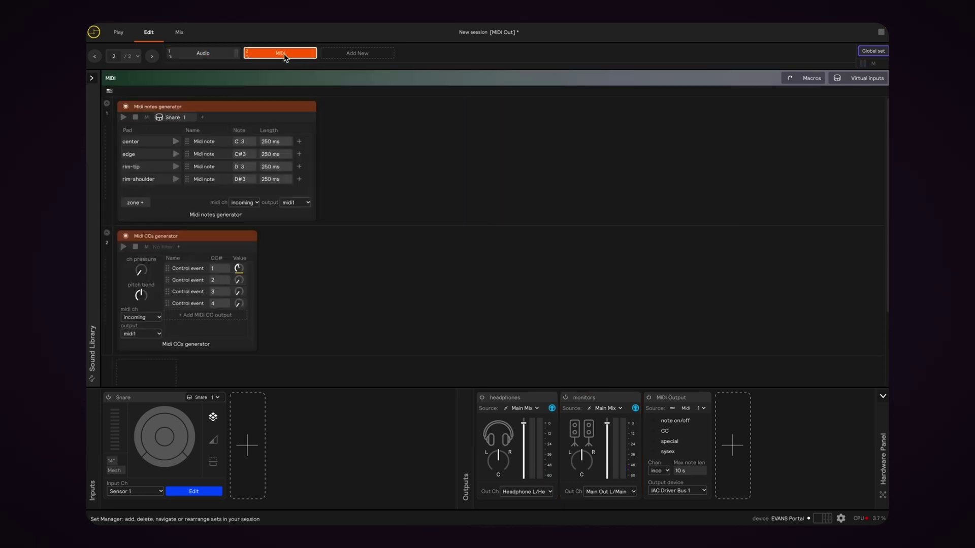
pyautogui.click(250, 110)
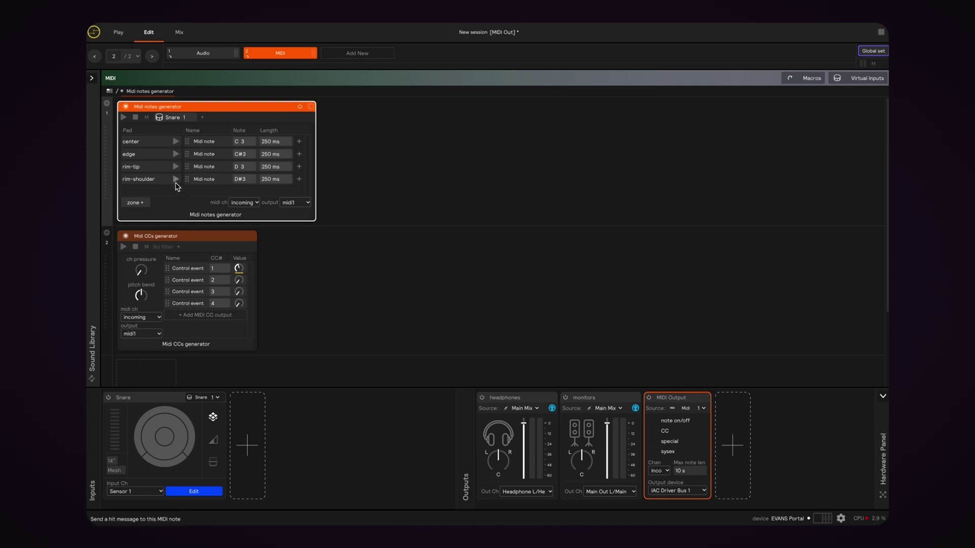
pyautogui.moveTo(240, 271)
pyautogui.click(882, 398)
pyautogui.click(883, 502)
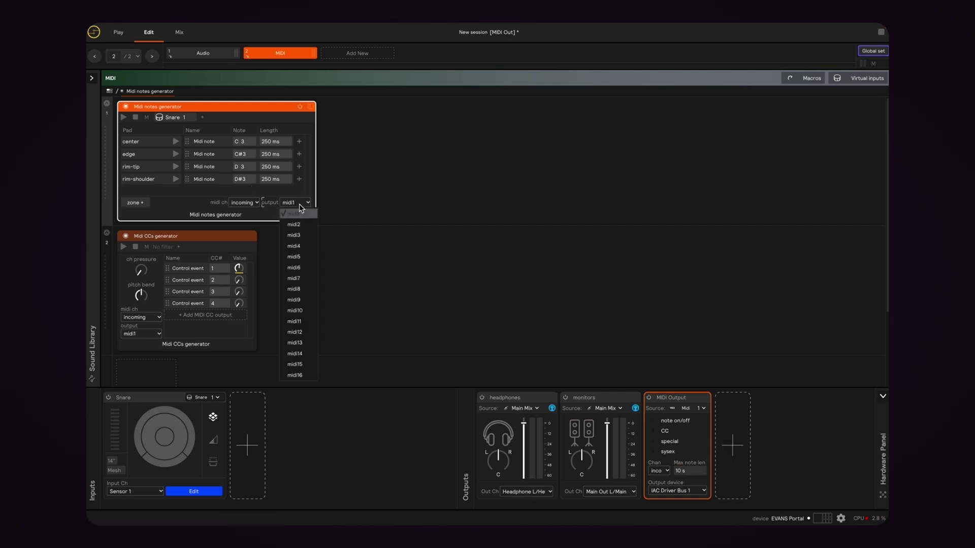
pyautogui.click(696, 491)
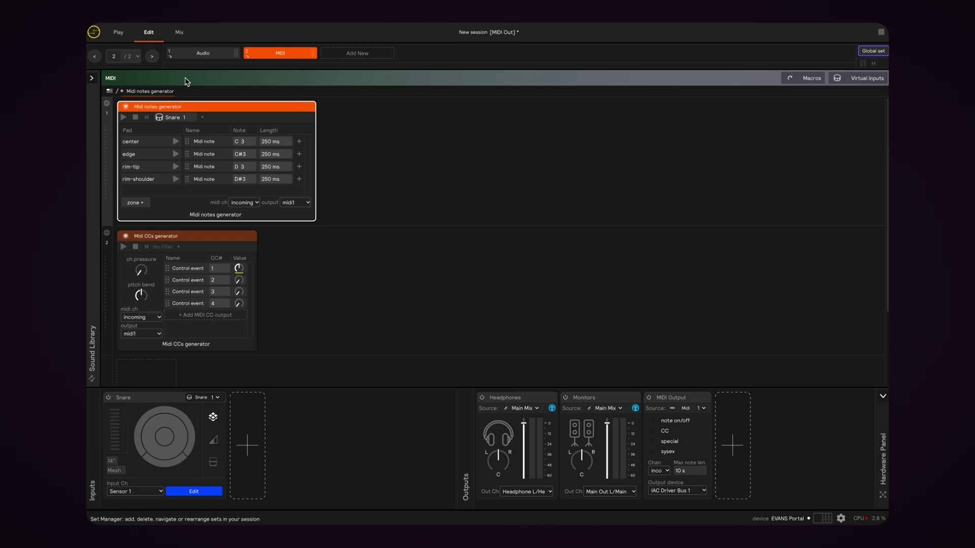
# Step: Show the set's macros, add a toggle macro, and switch it on
pyautogui.click(804, 77)
pyautogui.click(120, 97)
pyautogui.click(133, 113)
pyautogui.click(122, 107)
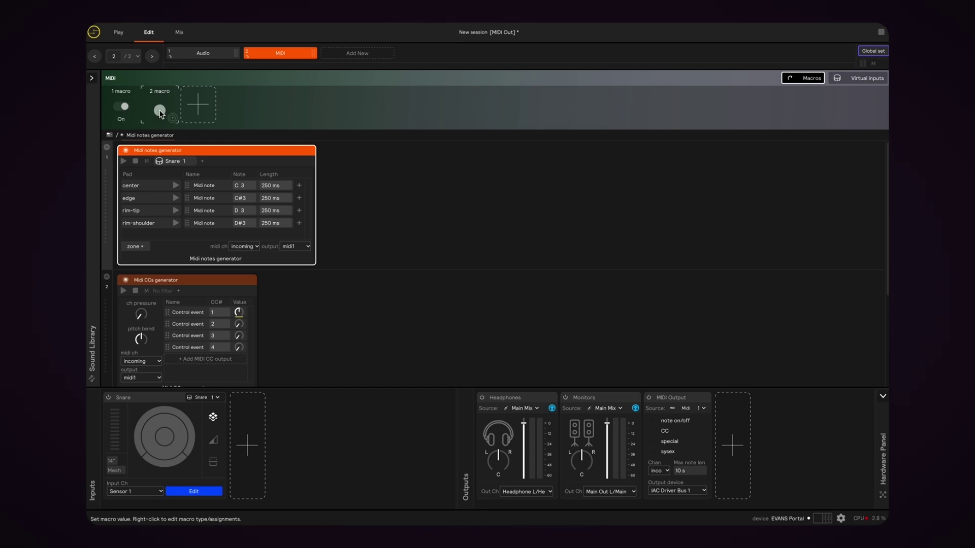
# Step: Add a knob macro and a slider macro set to 0.66, then select the Midi CCs generator
pyautogui.click(198, 104)
pyautogui.click(207, 113)
pyautogui.click(239, 105)
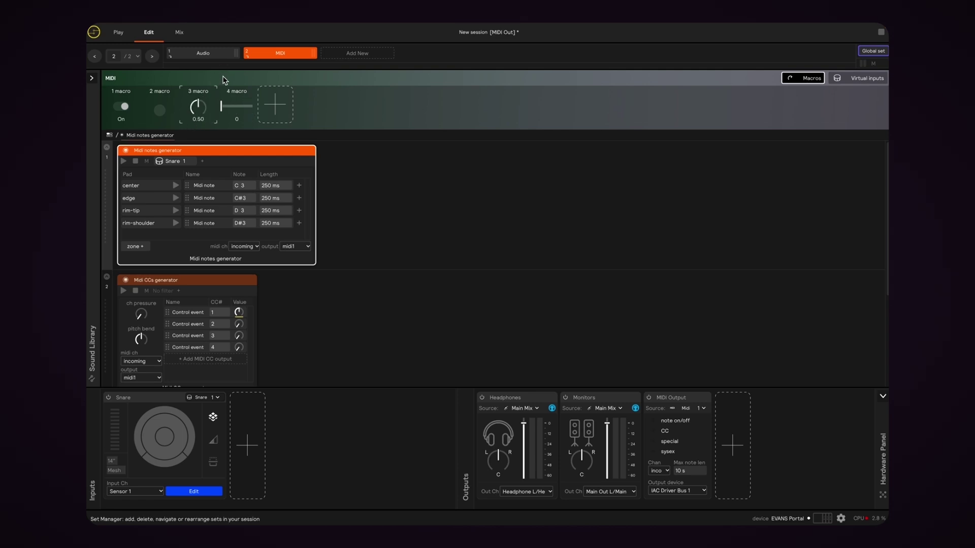
pyautogui.click(224, 105)
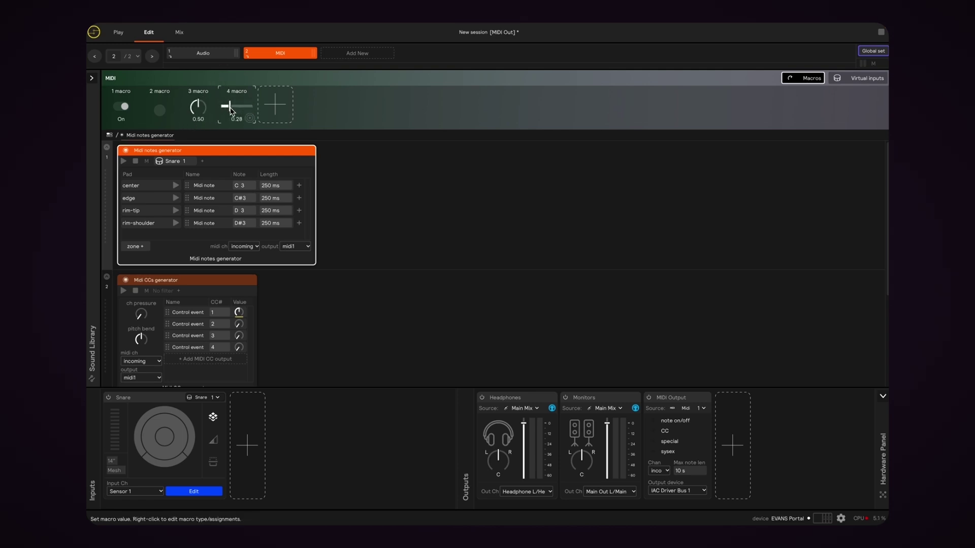
pyautogui.moveTo(242, 112); pyautogui.dragTo(243, 112)
pyautogui.click(197, 284)
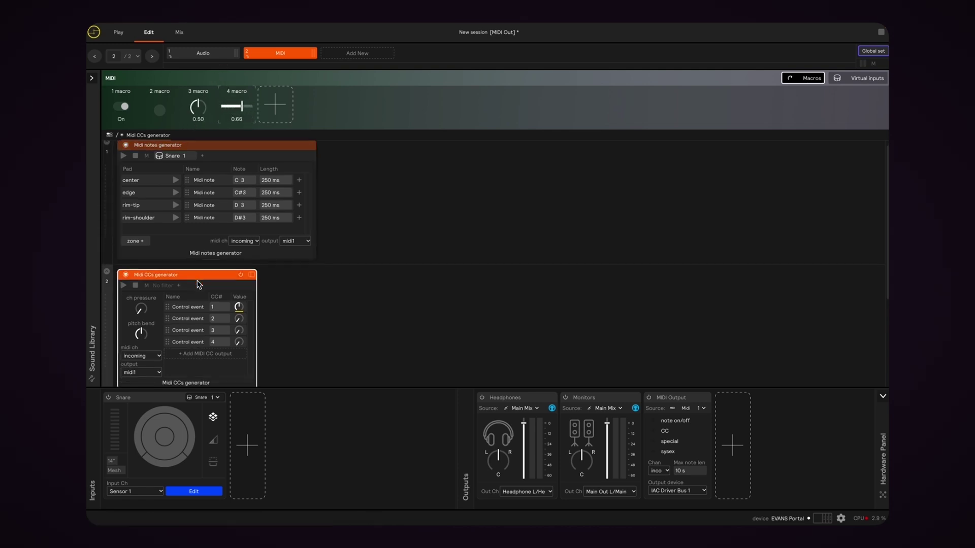
pyautogui.moveTo(245, 283)
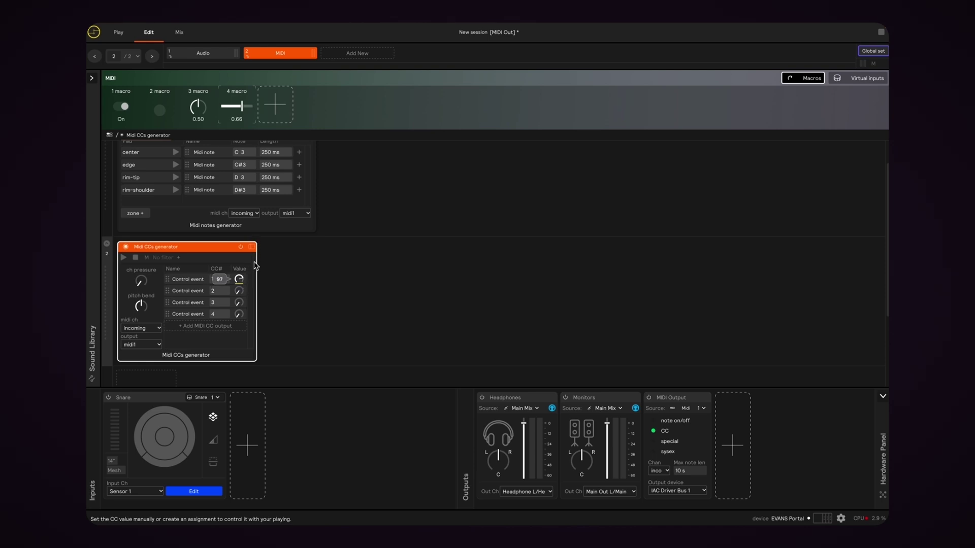
# Step: Change the CC 1 value's assignment source from Tom 14 to Default
pyautogui.rightClick(240, 280)
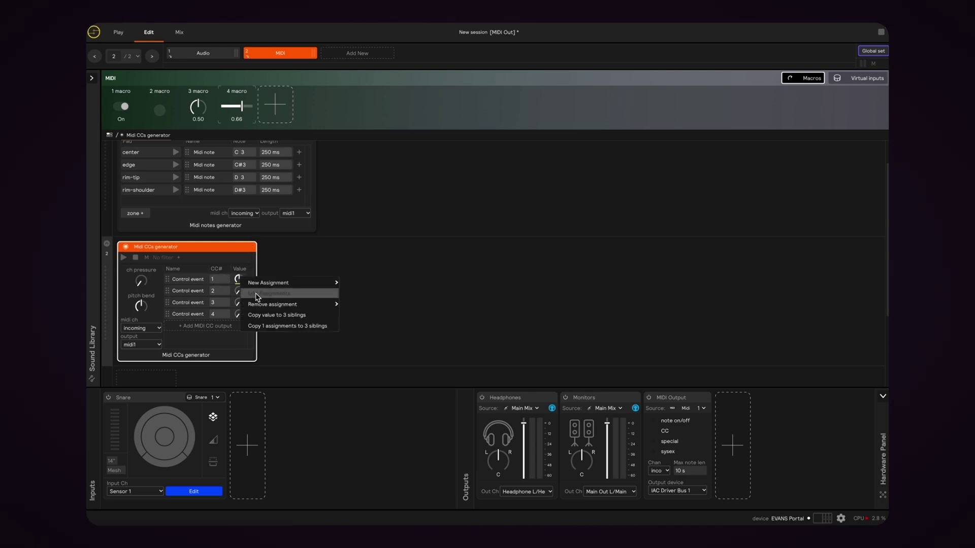
pyautogui.click(256, 295)
pyautogui.click(240, 307)
pyautogui.click(322, 363)
pyautogui.click(495, 334)
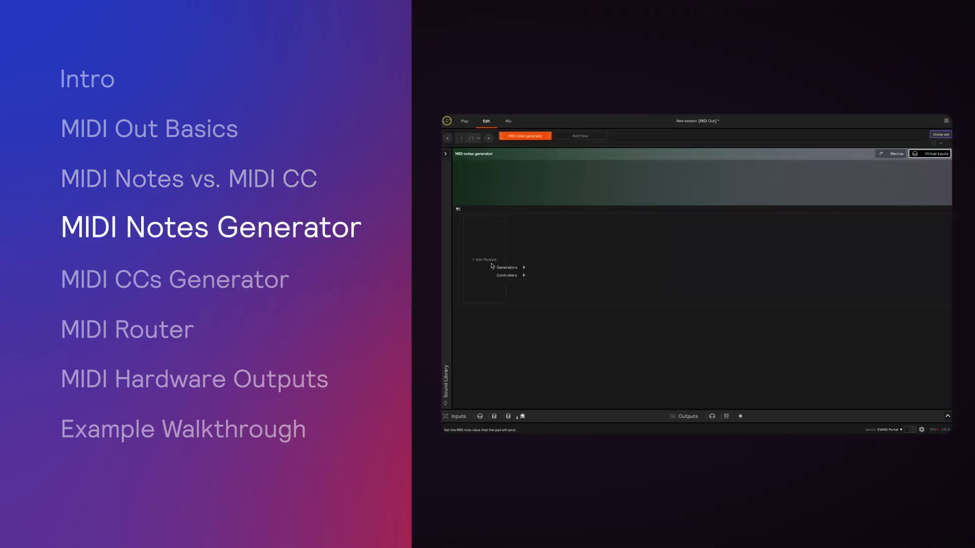
# Step: Add a Midi notes generator module filtered to Snare 1
pyautogui.moveTo(493, 267)
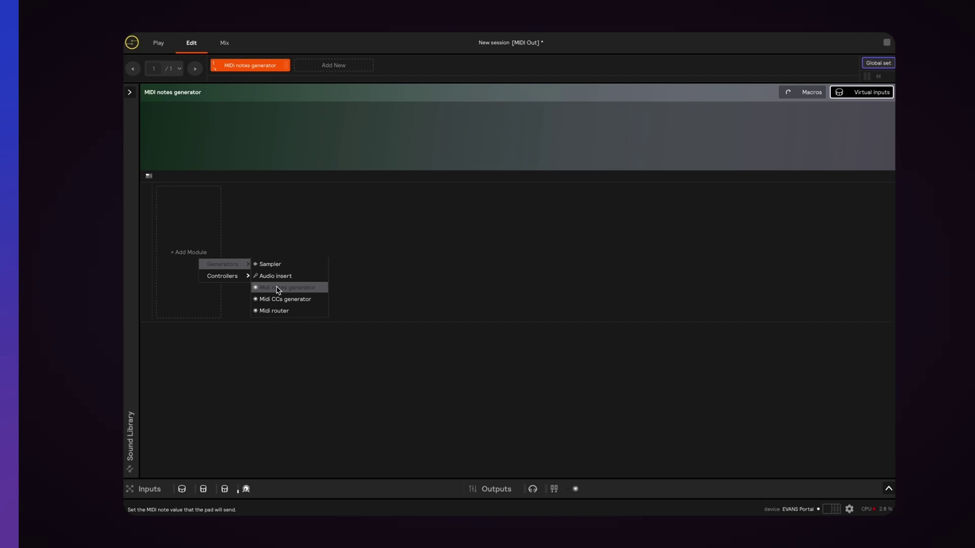
pyautogui.click(281, 288)
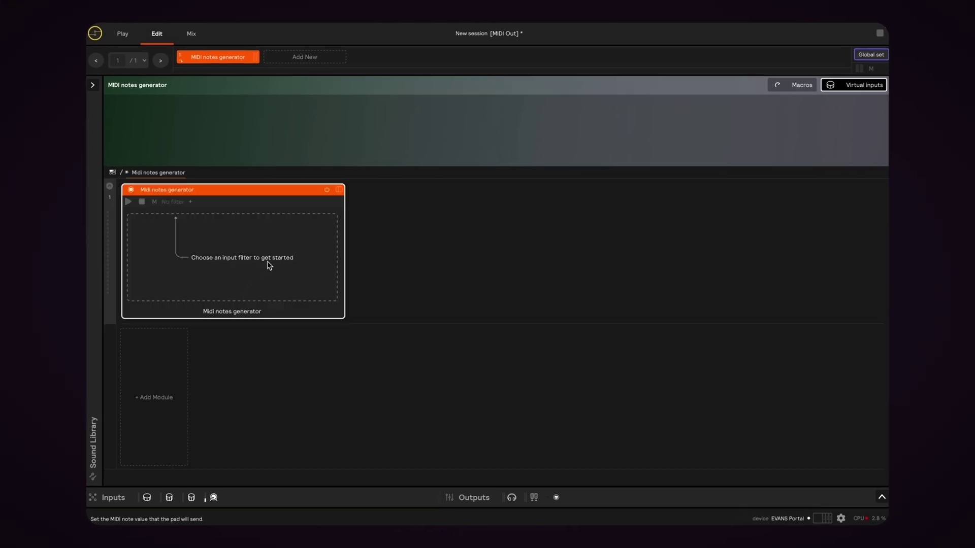
pyautogui.click(192, 202)
pyautogui.moveTo(204, 235)
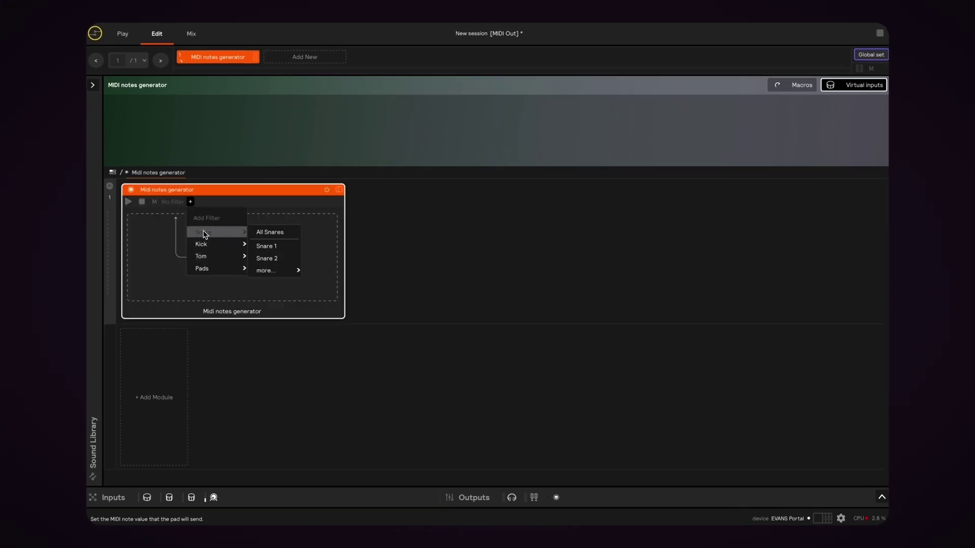
pyautogui.click(272, 246)
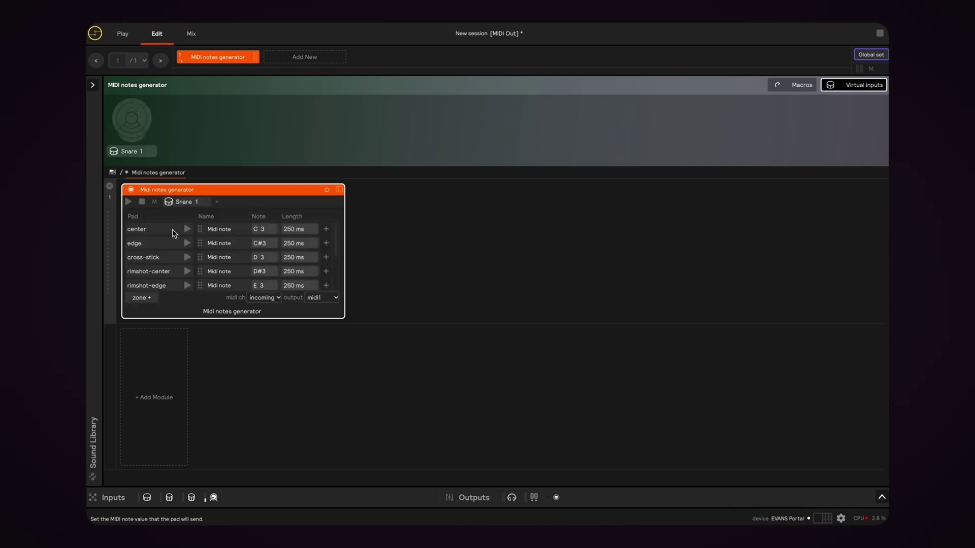
# Step: Review the center, edge, cross-stick, rimshot-center and rimshot-edge zone rows
pyautogui.click(173, 231)
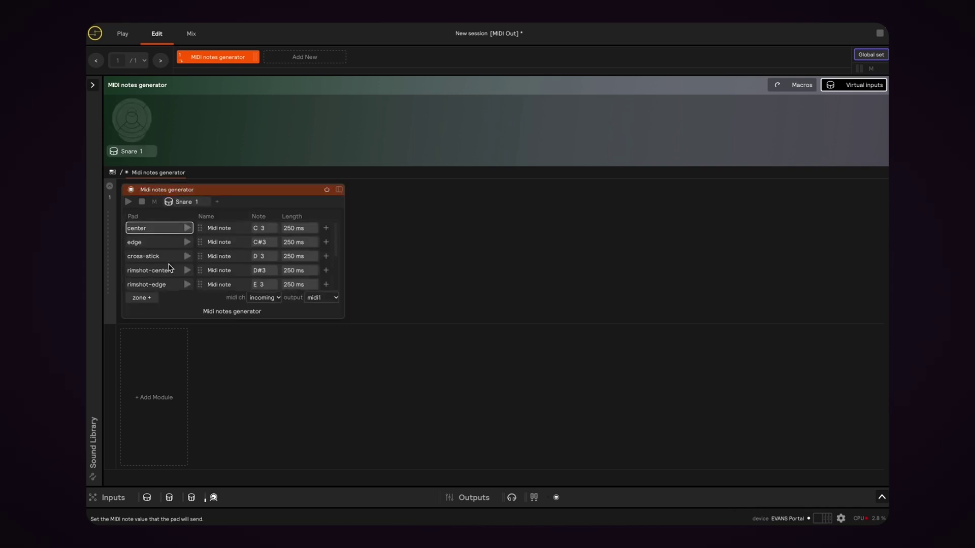
pyautogui.scroll(-1, 169, 268)
pyautogui.scroll(-3, 170, 268)
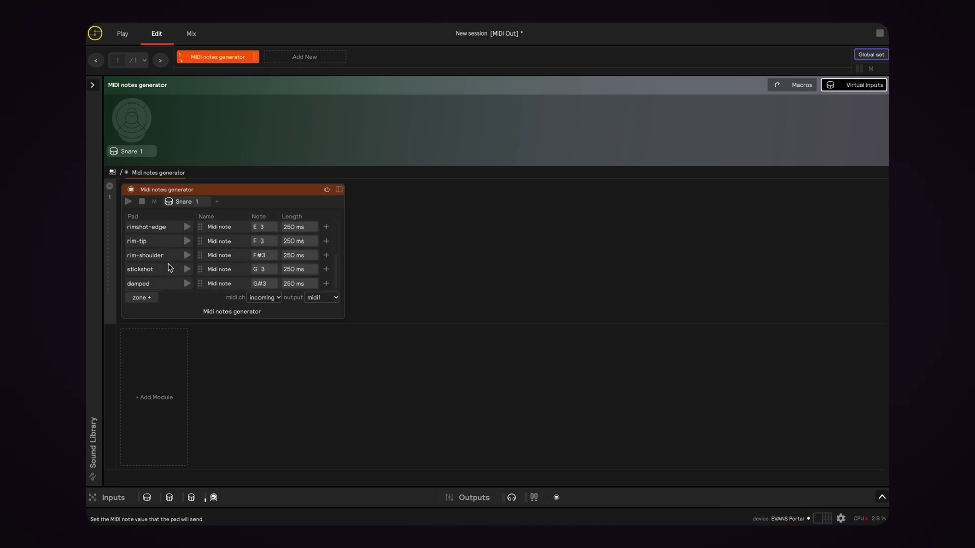
pyautogui.scroll(4, 169, 268)
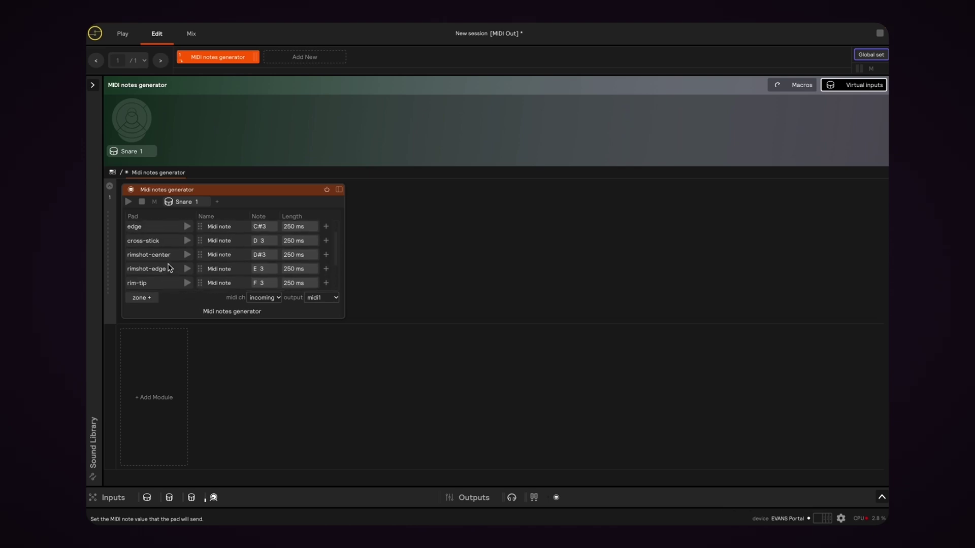
pyautogui.scroll(1, 169, 268)
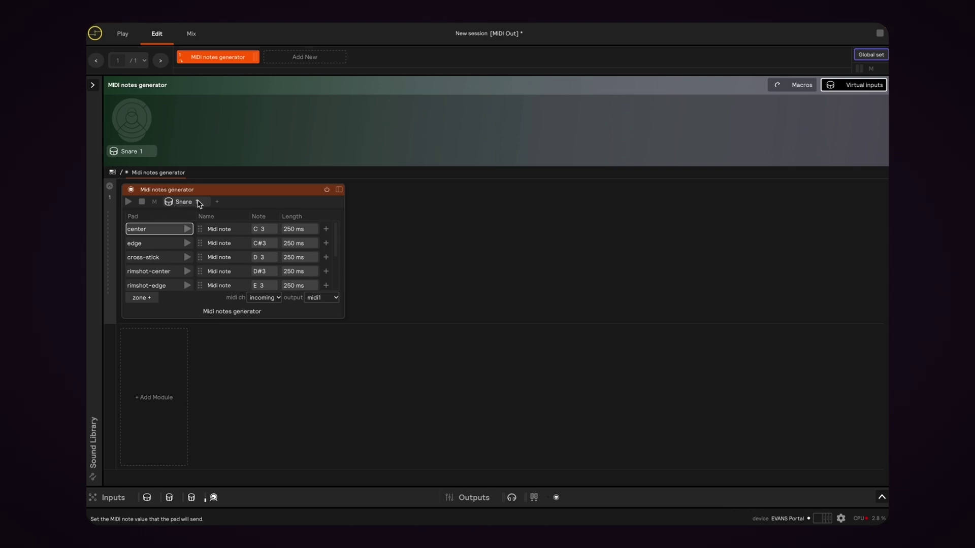
pyautogui.click(161, 243)
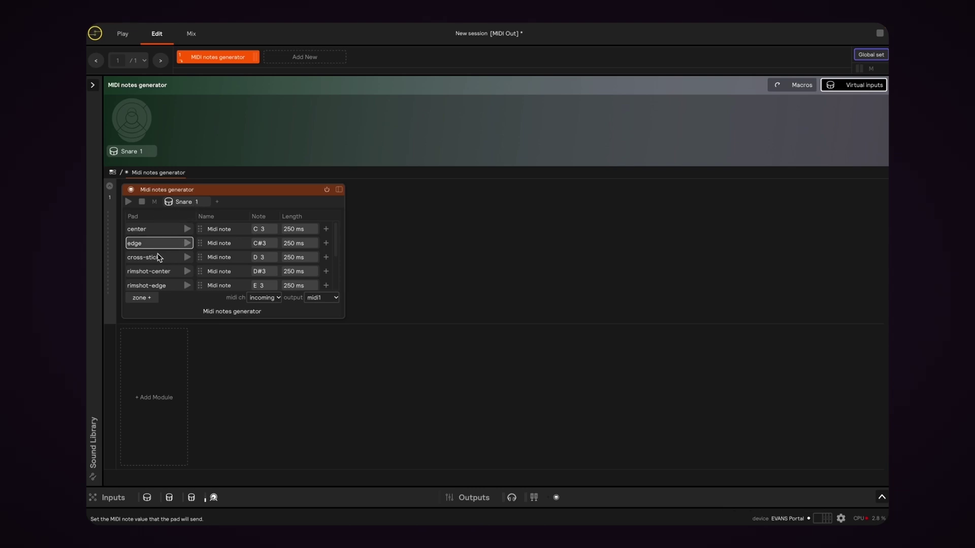
pyautogui.click(160, 256)
pyautogui.click(157, 276)
pyautogui.scroll(-1, 158, 279)
pyautogui.click(158, 277)
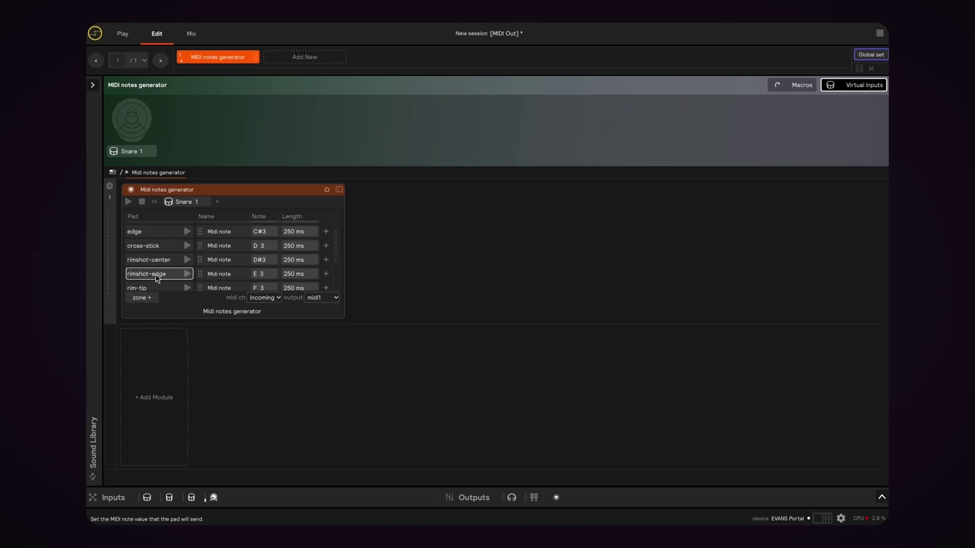
# Step: Trigger the snare zones to audition their notes
pyautogui.click(131, 119)
pyautogui.click(150, 123)
pyautogui.click(149, 123)
pyautogui.click(138, 133)
pyautogui.click(138, 133)
# Step: Add a second Midi notes generator filtered to Kick 1, then delete it
pyautogui.click(159, 370)
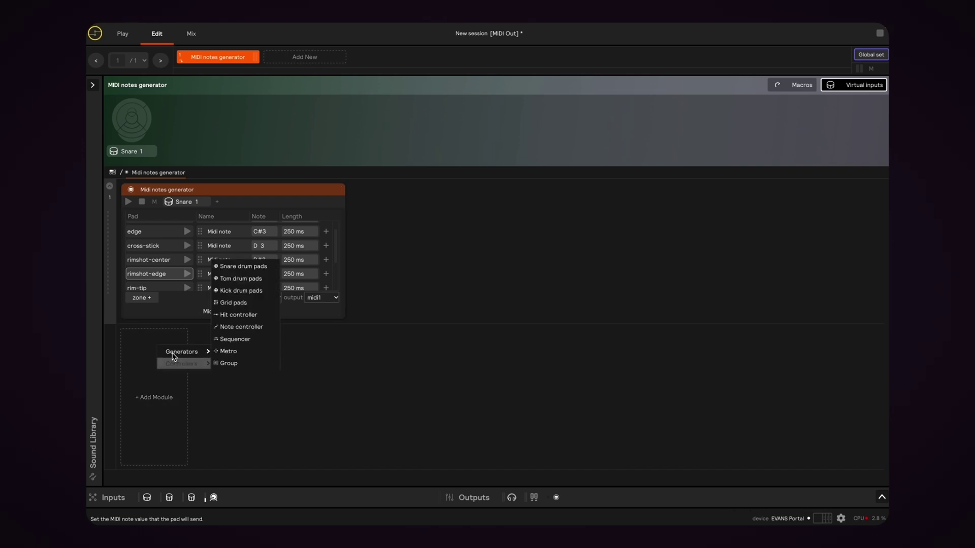
pyautogui.moveTo(173, 353)
pyautogui.click(234, 329)
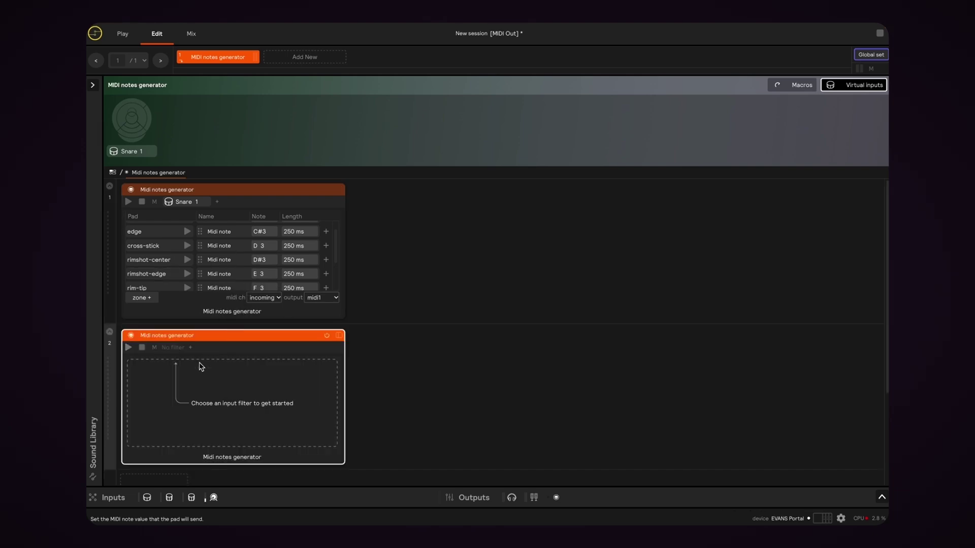
pyautogui.click(190, 348)
pyautogui.moveTo(216, 391)
pyautogui.click(260, 366)
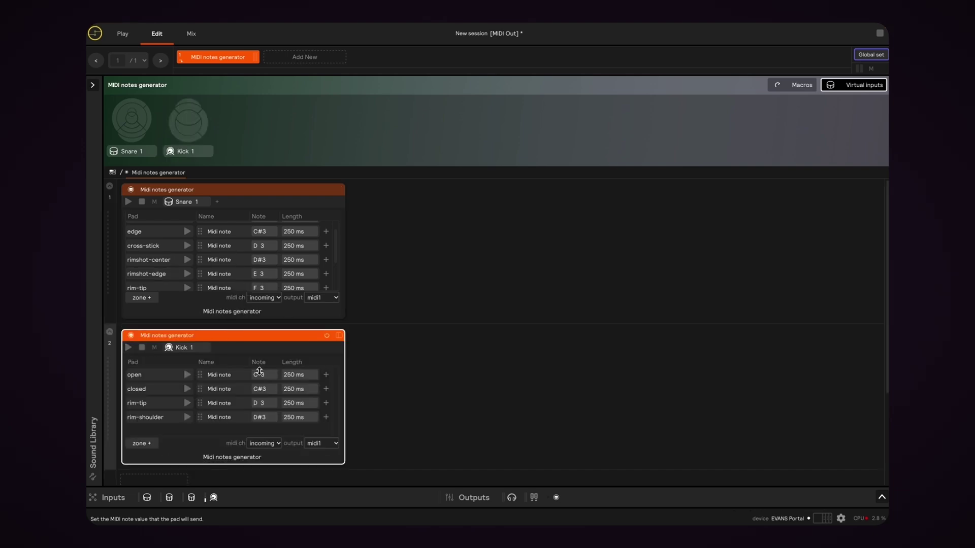
pyautogui.scroll(-2, 164, 390)
pyautogui.scroll(1, 228, 321)
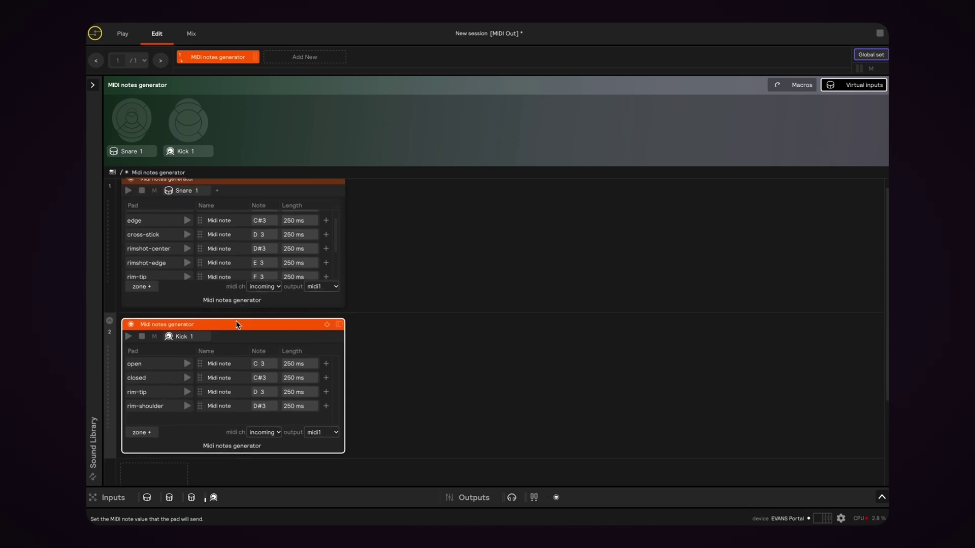
pyautogui.press('Delete')
pyautogui.scroll(1, 218, 251)
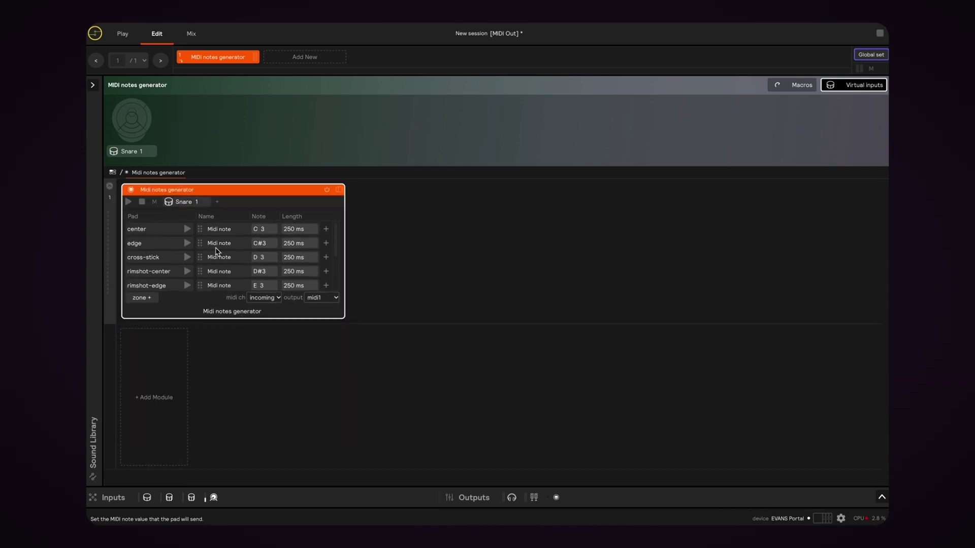
# Step: Rename the center zone's note to 'synth'
pyautogui.click(166, 229)
pyautogui.click(230, 233)
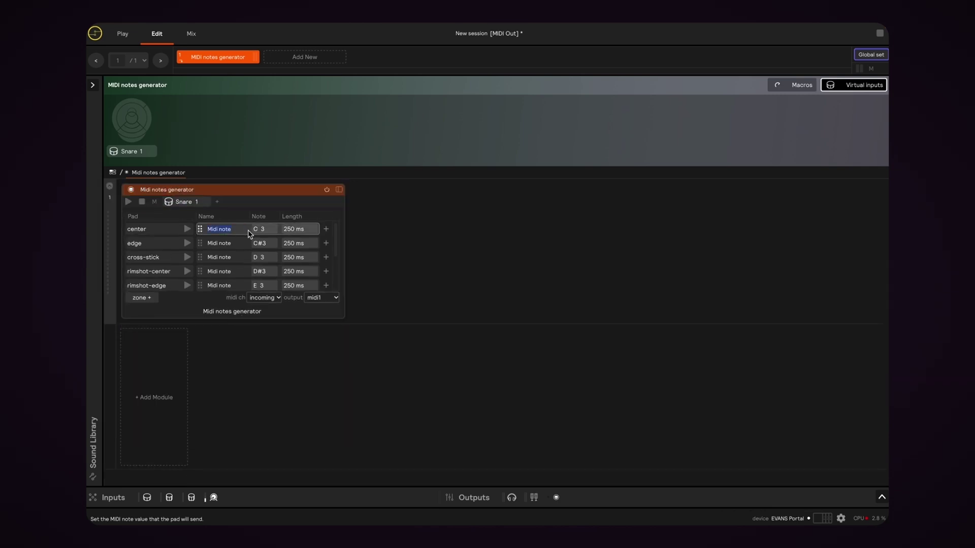
pyautogui.press('BackSpace')
pyautogui.press('Return')
# Step: Set the center note to G 3 and lengthen the cross-stick note to 1.73 s
pyautogui.press('Up')
pyautogui.press('Down')
pyautogui.press('Down')
pyautogui.press('Down')
pyautogui.write('F4')
pyautogui.press('Return')
pyautogui.write('d3')
pyautogui.press('Return')
pyautogui.moveTo(315, 229)
pyautogui.mouseDown()
pyautogui.moveTo(314, 258)
pyautogui.moveTo(314, 213)
pyautogui.moveTo(302, 240)
pyautogui.mouseUp()
pyautogui.moveTo(297, 258); pyautogui.dragTo(297, 218)
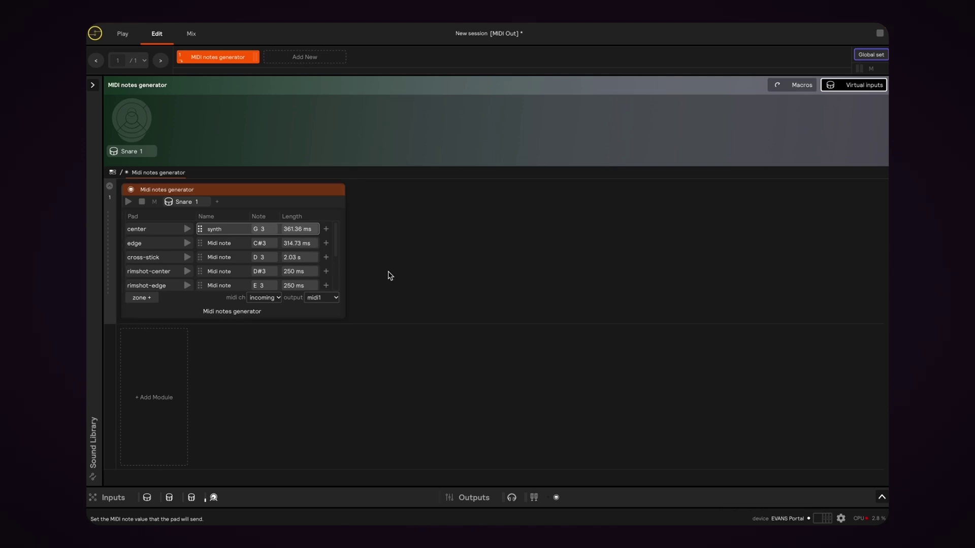
# Step: Add extra notes to the center zone and move the B 3 note into the edge zone
pyautogui.click(326, 230)
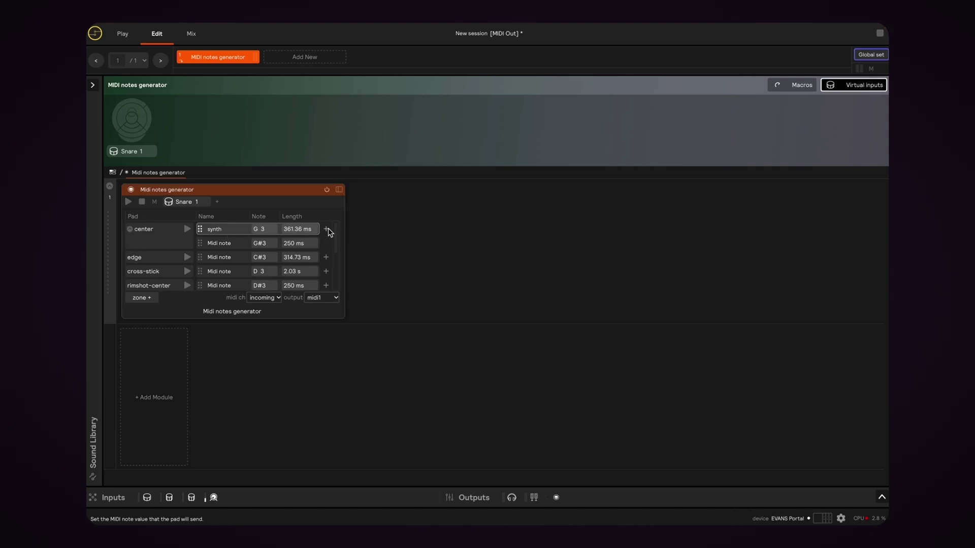
pyautogui.click(326, 229)
pyautogui.scroll(3, 264, 243)
pyautogui.click(231, 246)
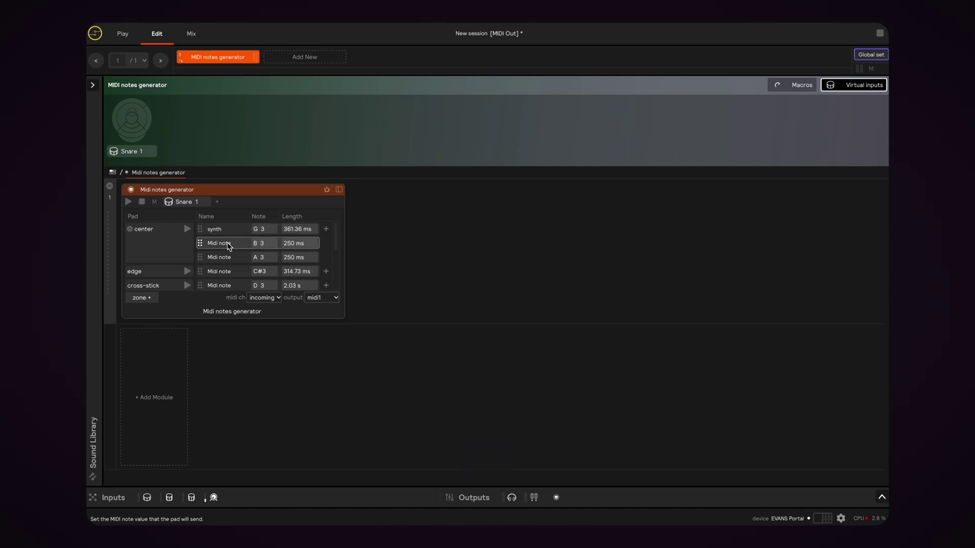
pyautogui.moveTo(228, 246); pyautogui.dragTo(180, 270)
pyautogui.scroll(-2, 220, 269)
pyautogui.click(224, 263)
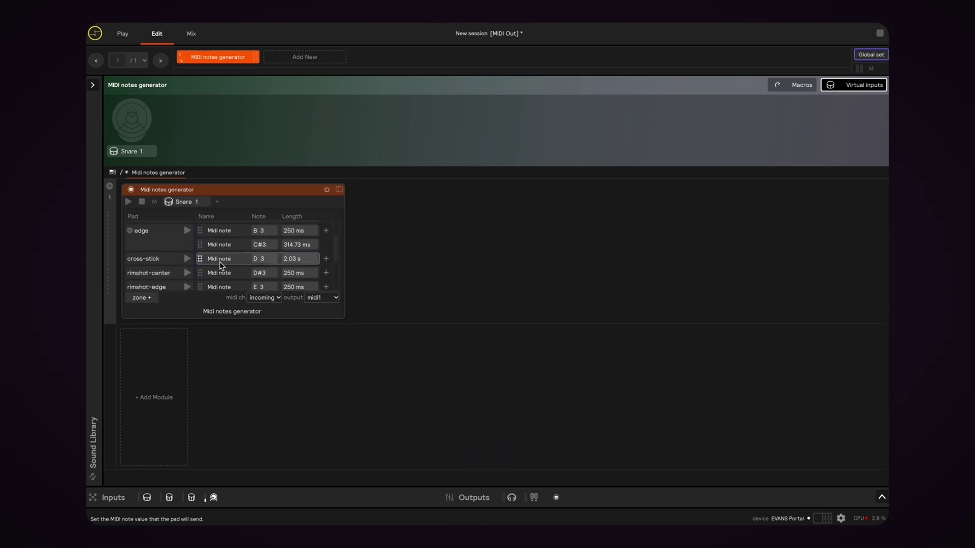
# Step: Remove the rimshot, rim-tip, rim-shoulder and stickshot zones, then restore rim-shoulder, rim-tip and rimshot-edge
pyautogui.click(151, 301)
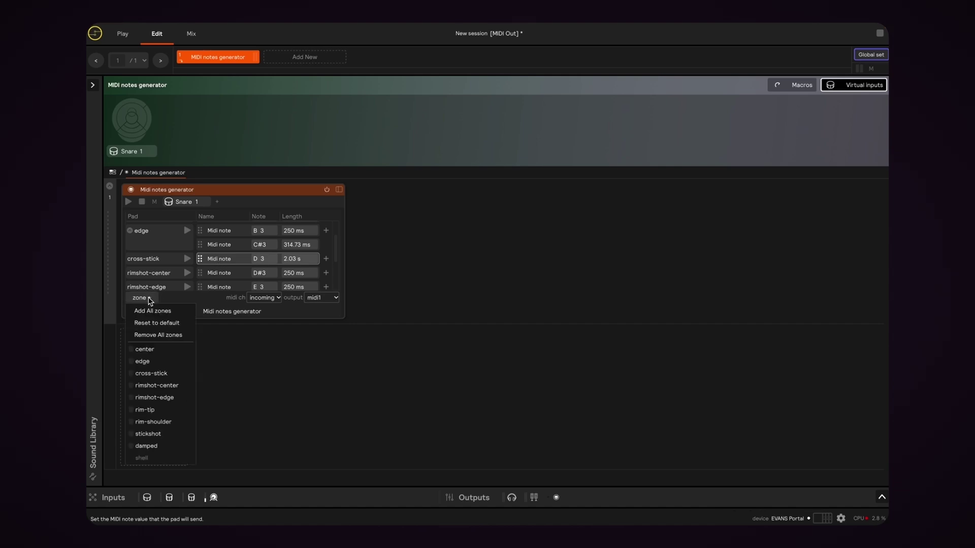
pyautogui.click(161, 399)
pyautogui.click(160, 386)
pyautogui.click(159, 410)
pyautogui.click(155, 423)
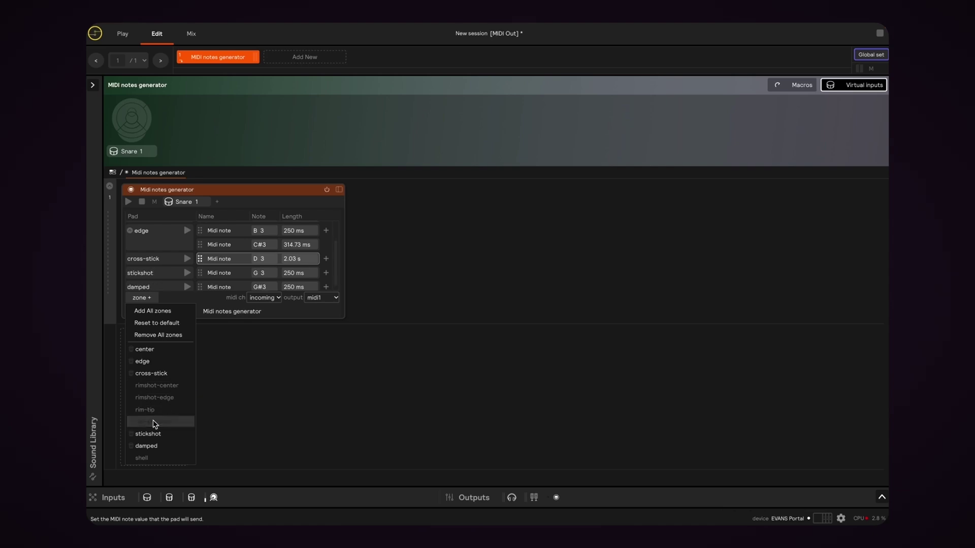
pyautogui.click(156, 436)
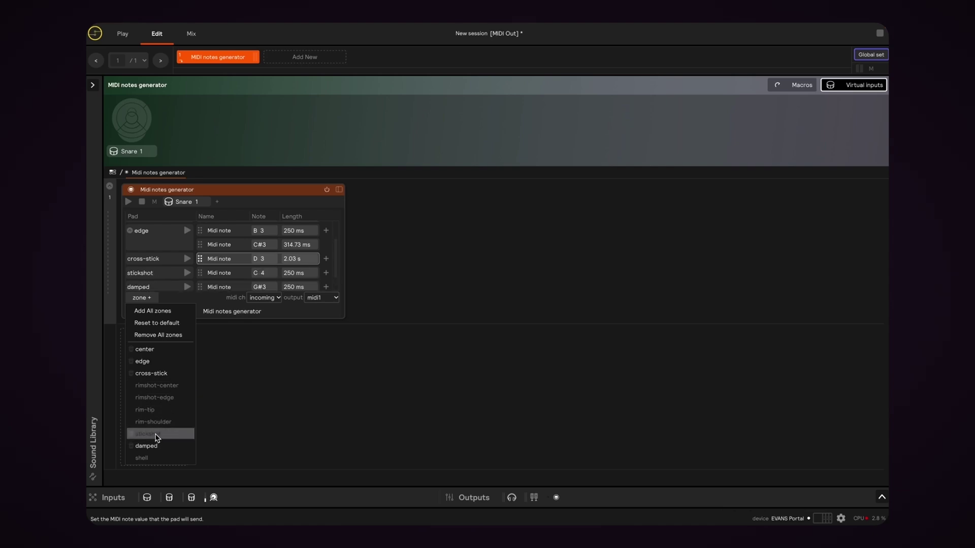
pyautogui.click(157, 422)
pyautogui.click(161, 410)
pyautogui.click(160, 399)
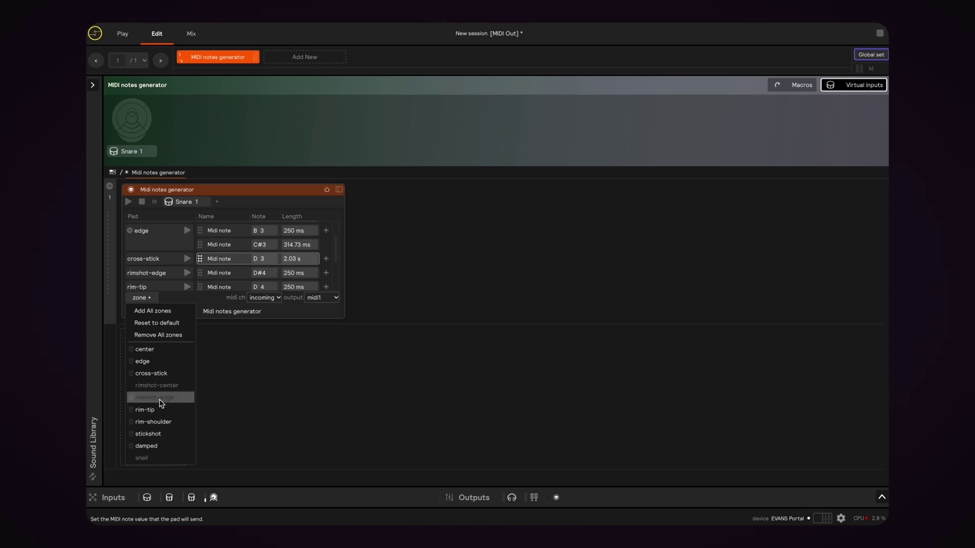
# Step: Remove all zones, add them all back, reset to default notes, and delete the center zone
pyautogui.click(175, 336)
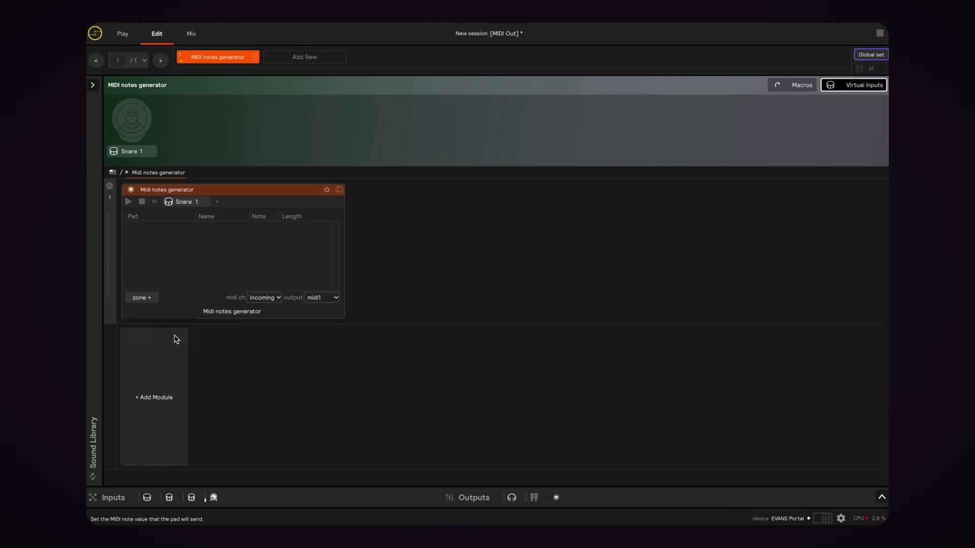
pyautogui.click(155, 302)
pyautogui.click(154, 310)
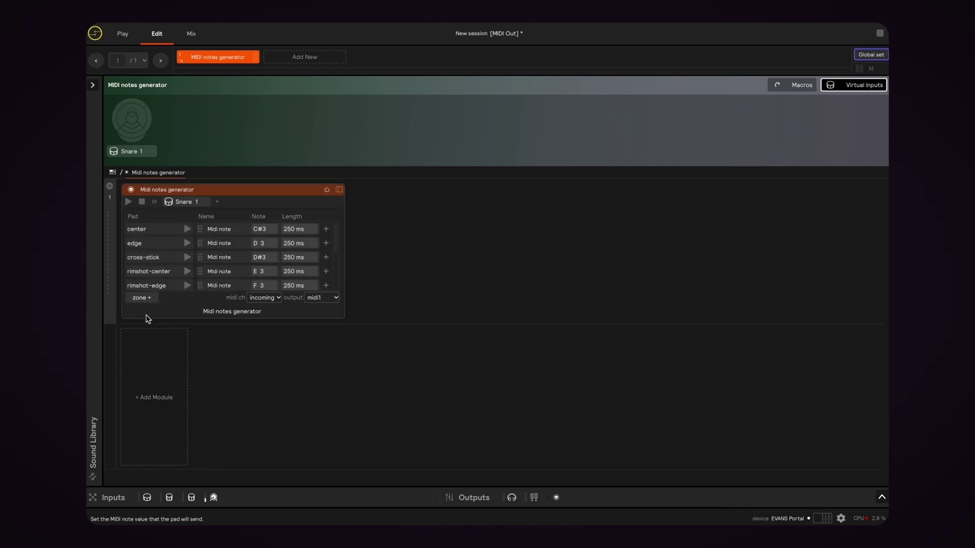
pyautogui.click(142, 298)
pyautogui.click(161, 327)
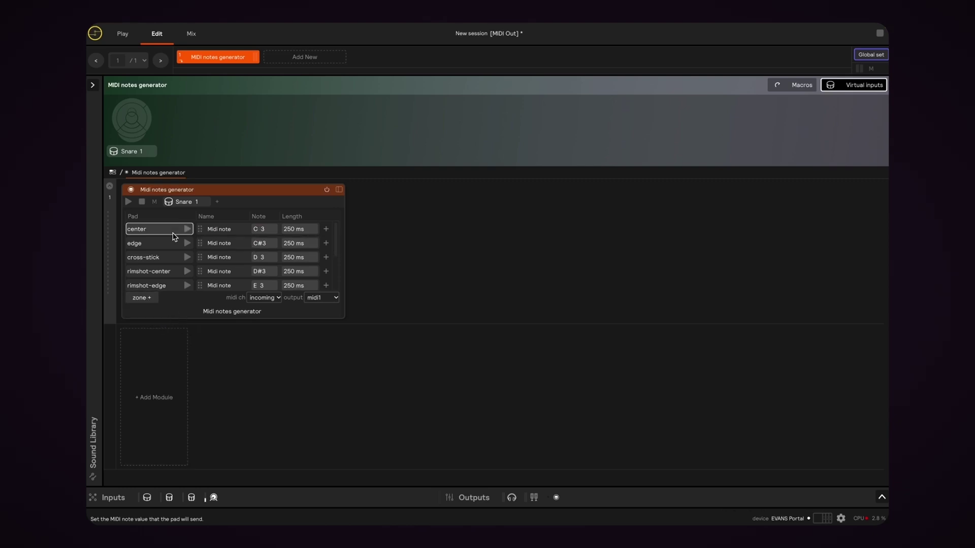
pyautogui.press('Delete')
pyautogui.press('Delete')
pyautogui.press('Delete')
pyautogui.press('Delete')
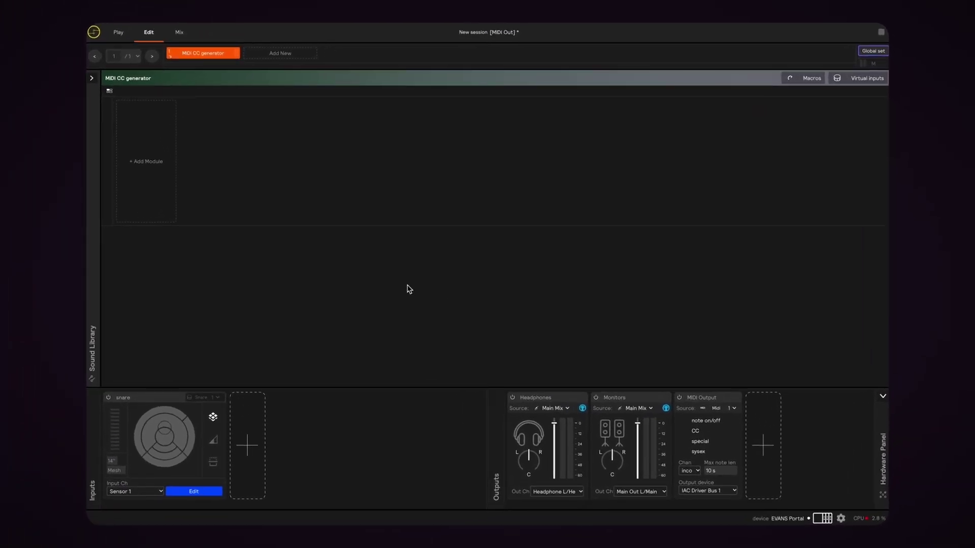
# Step: Add a Midi CCs generator module from the Generators menu
pyautogui.click(160, 194)
pyautogui.moveTo(176, 202)
pyautogui.click(236, 231)
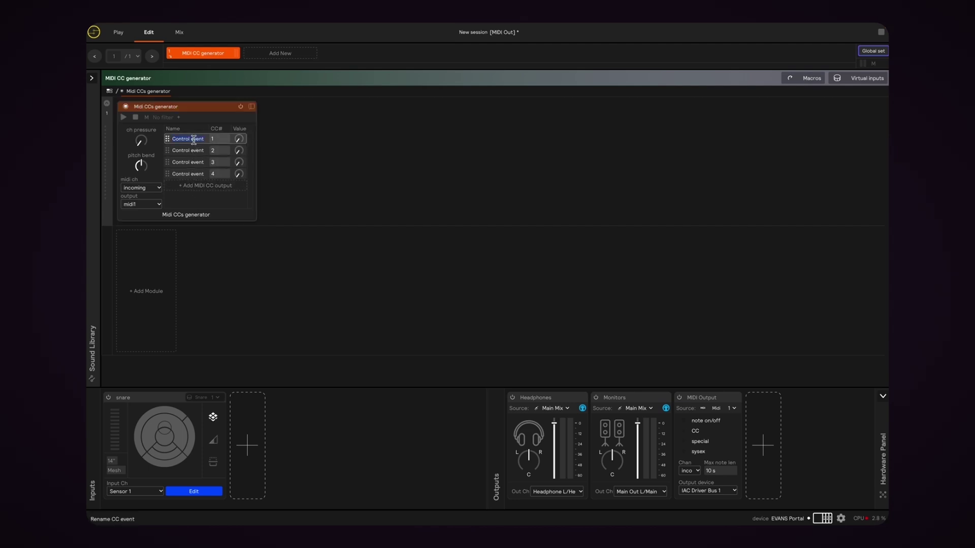
# Step: Rename the first controller to RGB on CC 1 and raise its value to 104
pyautogui.press('BackSpace')
pyautogui.write('RGB')
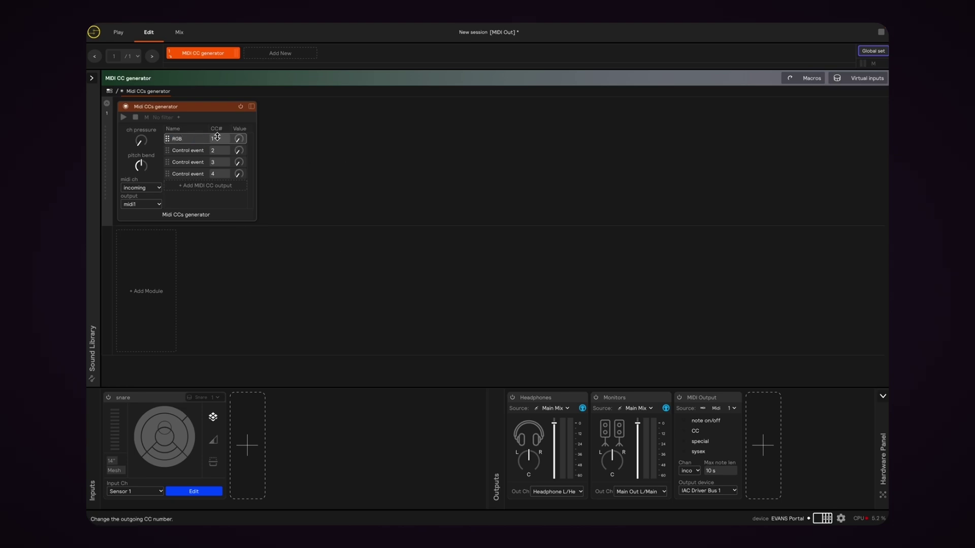
pyautogui.press('Up')
pyautogui.press('Down')
pyautogui.press('Down')
pyautogui.press('Down')
pyautogui.moveTo(241, 144); pyautogui.dragTo(348, 62)
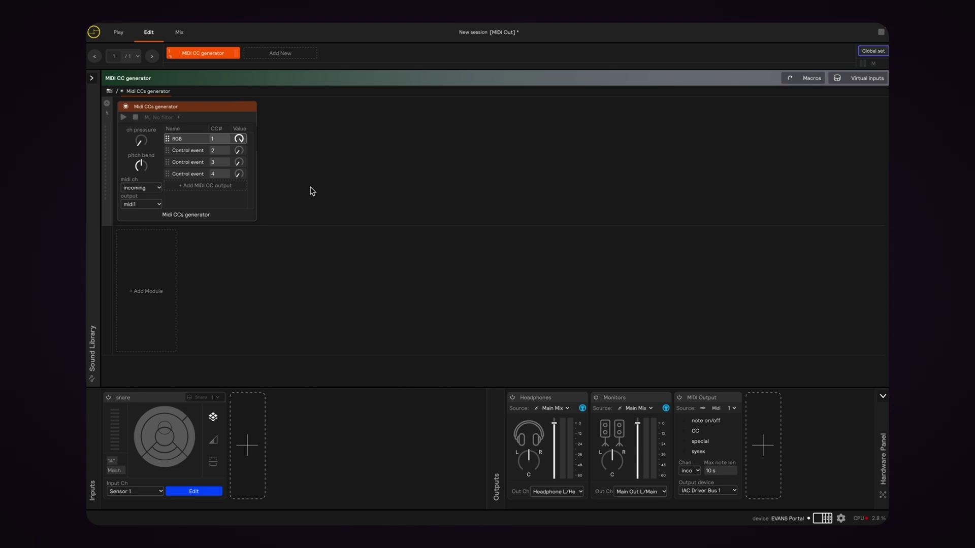
# Step: Filter the CC module's input to Snare 1
pyautogui.click(178, 117)
pyautogui.moveTo(191, 144)
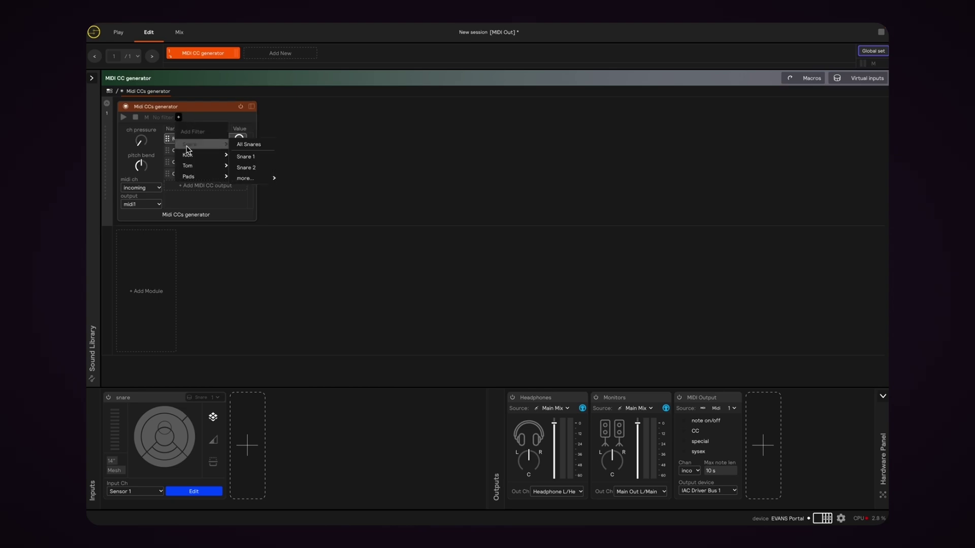
pyautogui.click(242, 157)
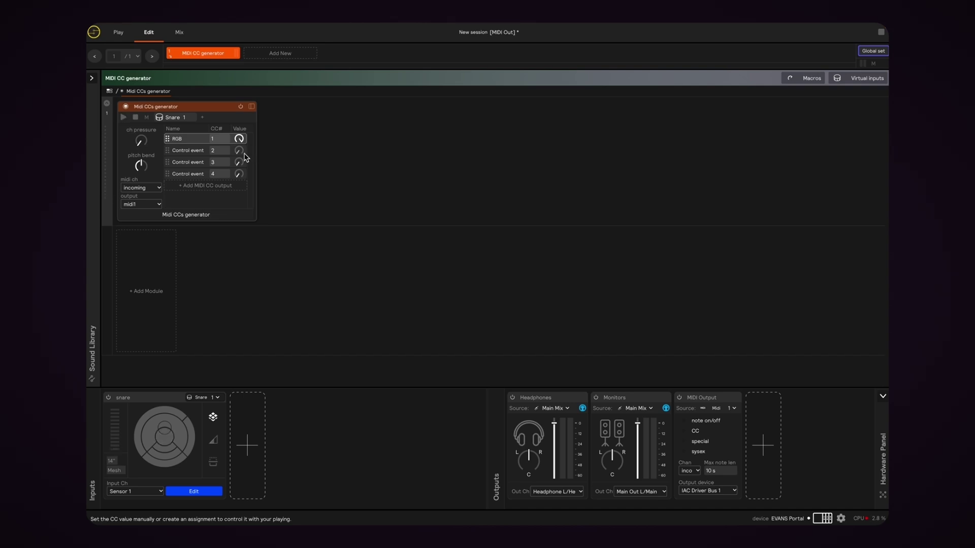
# Step: Give the RGB control a new Velocity assignment so hit strength drives it
pyautogui.moveTo(240, 144)
pyautogui.scroll(-5, 243, 144)
pyautogui.rightClick(242, 143)
pyautogui.moveTo(257, 147)
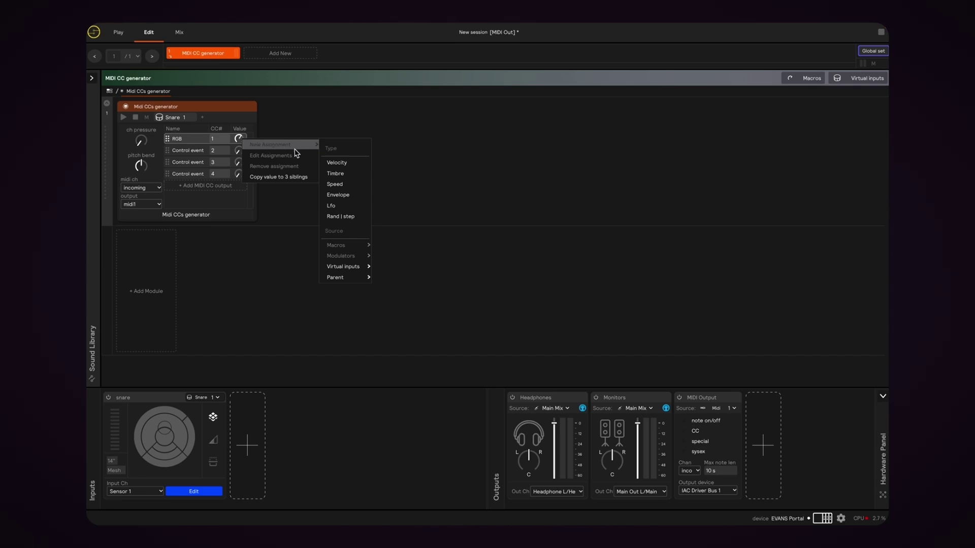
pyautogui.click(333, 167)
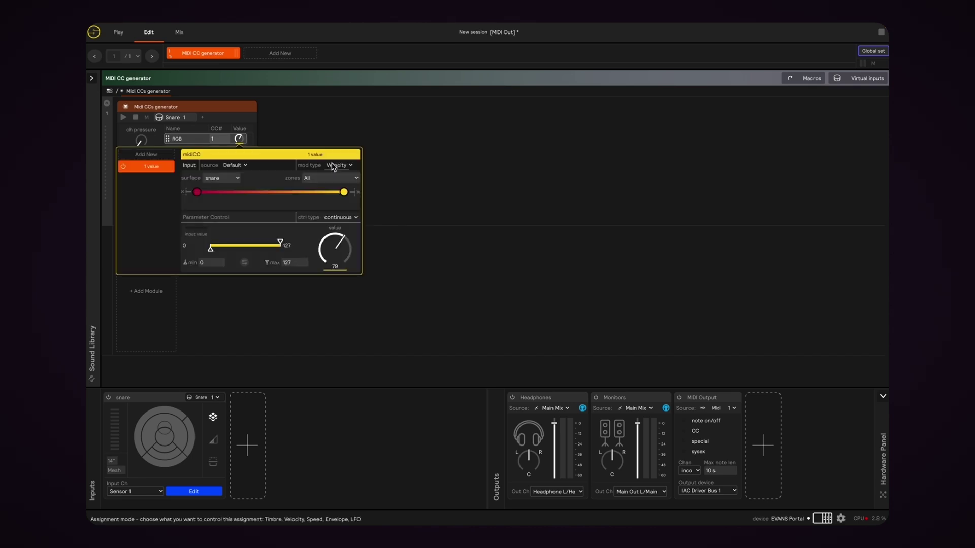
pyautogui.click(510, 223)
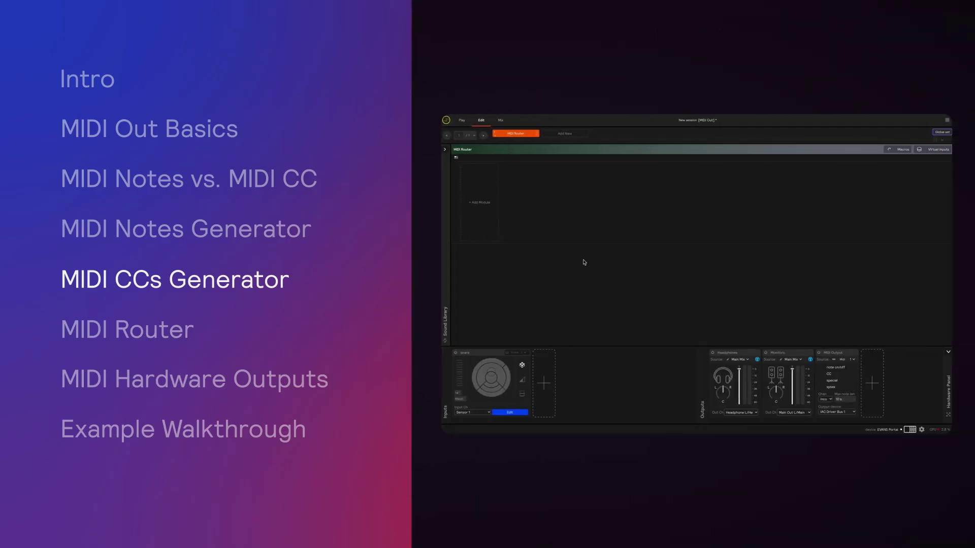
# Step: Add a Midi router module and briefly toggle it on and off
pyautogui.click(486, 212)
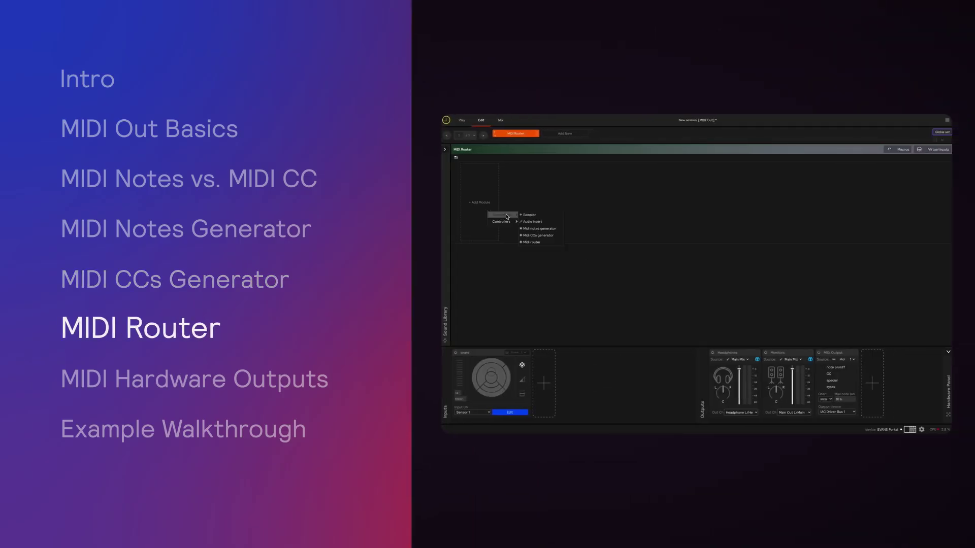
pyautogui.moveTo(513, 216)
pyautogui.click(517, 242)
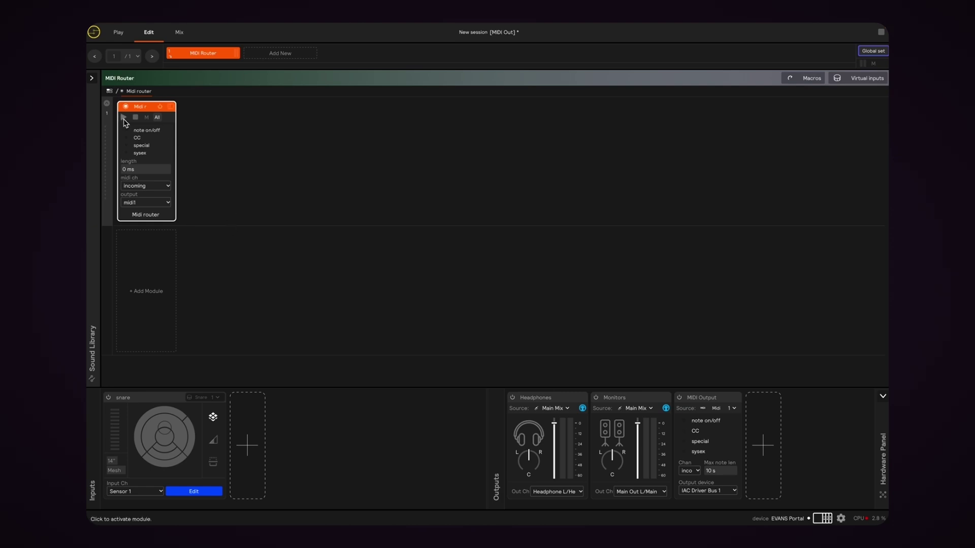
pyautogui.click(123, 119)
pyautogui.click(123, 119)
# Step: Add the Pitch & scale section, adjust the transpose, and choose the Mixolydian scale mode
pyautogui.click(171, 107)
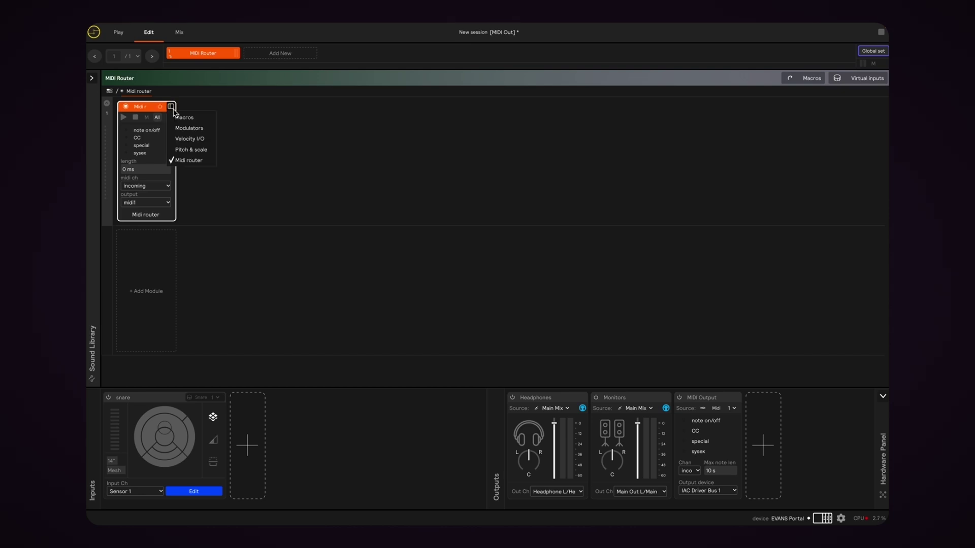
pyautogui.click(205, 152)
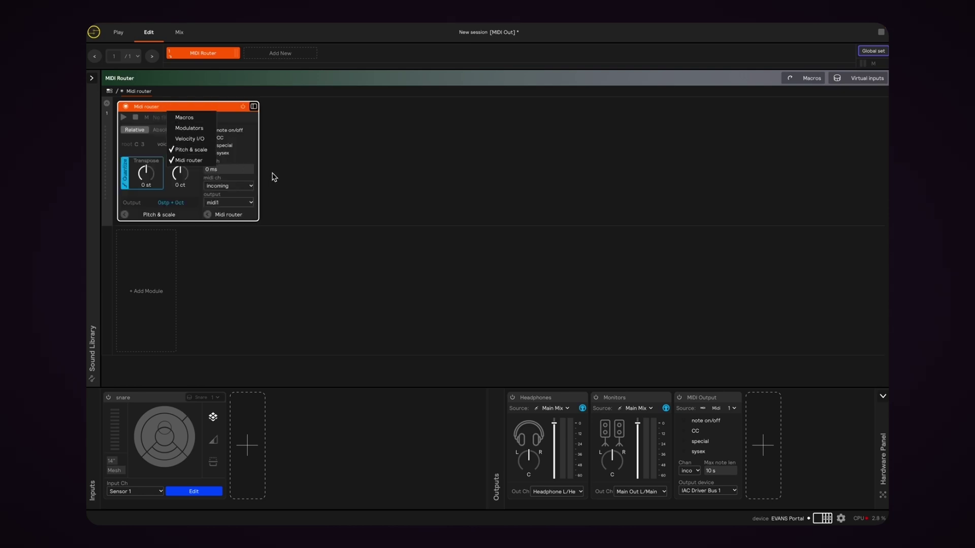
pyautogui.moveTo(146, 175); pyautogui.dragTo(150, 192)
pyautogui.doubleClick(144, 187)
pyautogui.click(194, 130)
pyautogui.click(262, 133)
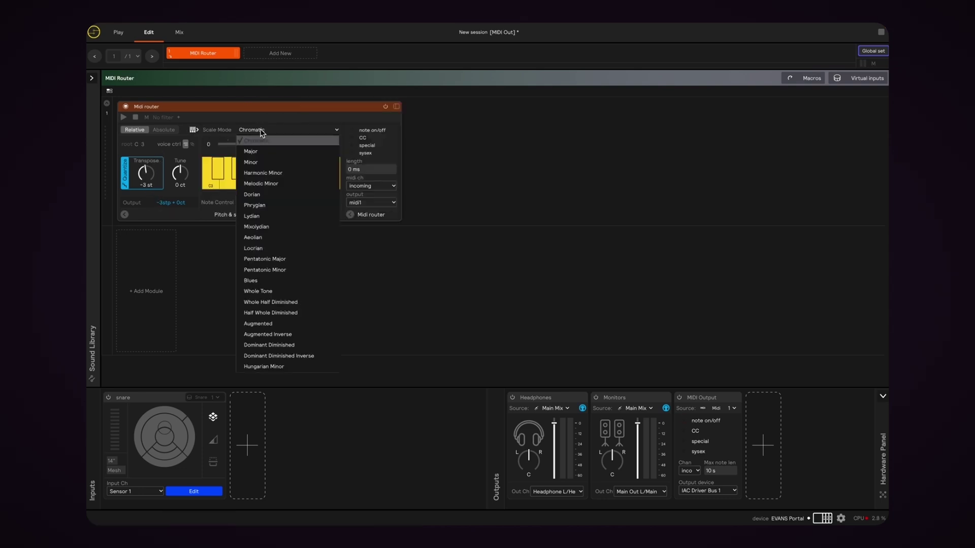
pyautogui.click(277, 215)
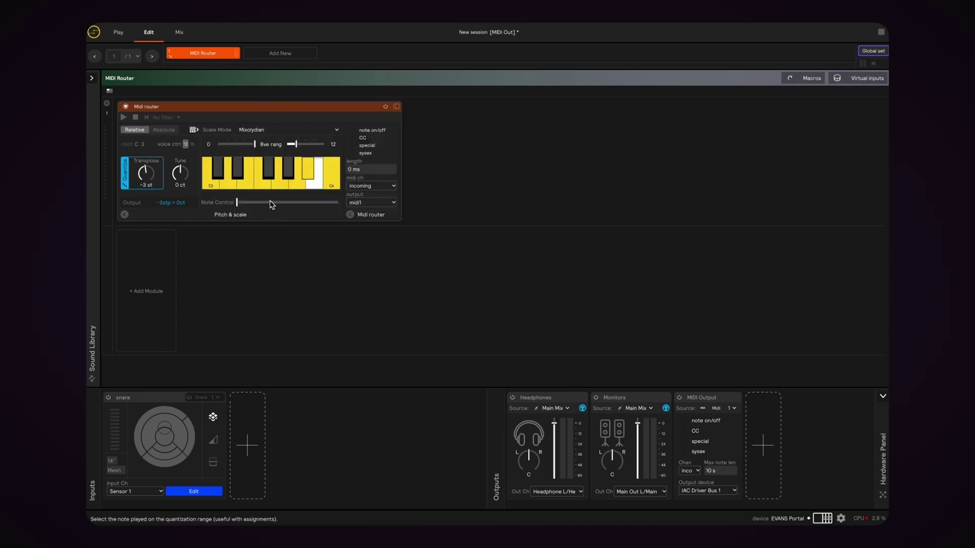
# Step: Assign an LFO to the router's Note Control slider
pyautogui.rightClick(272, 204)
pyautogui.moveTo(285, 208)
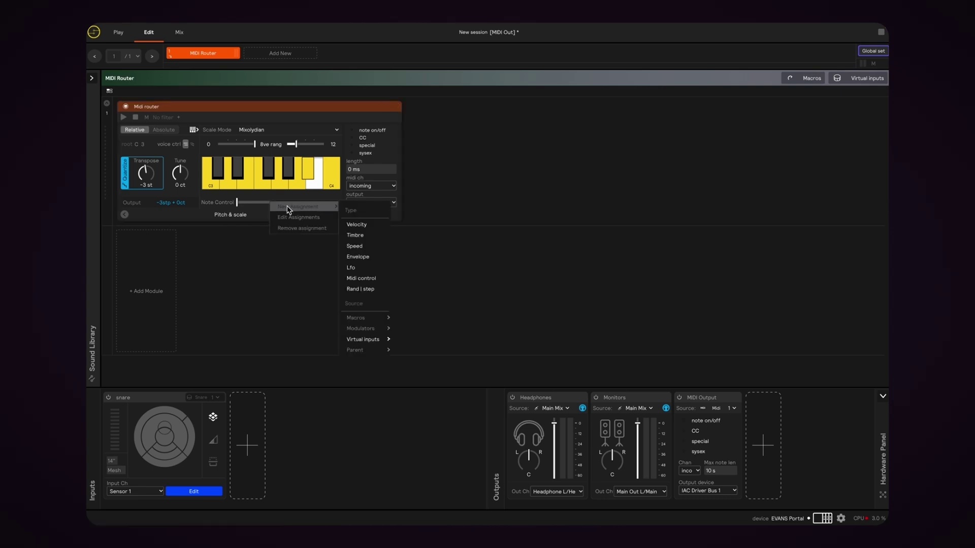
pyautogui.click(376, 268)
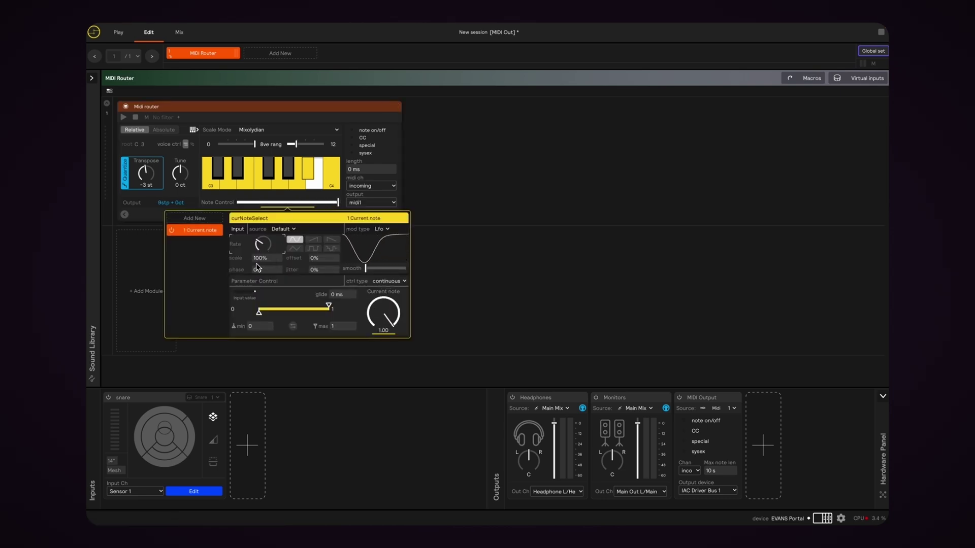
pyautogui.click(540, 251)
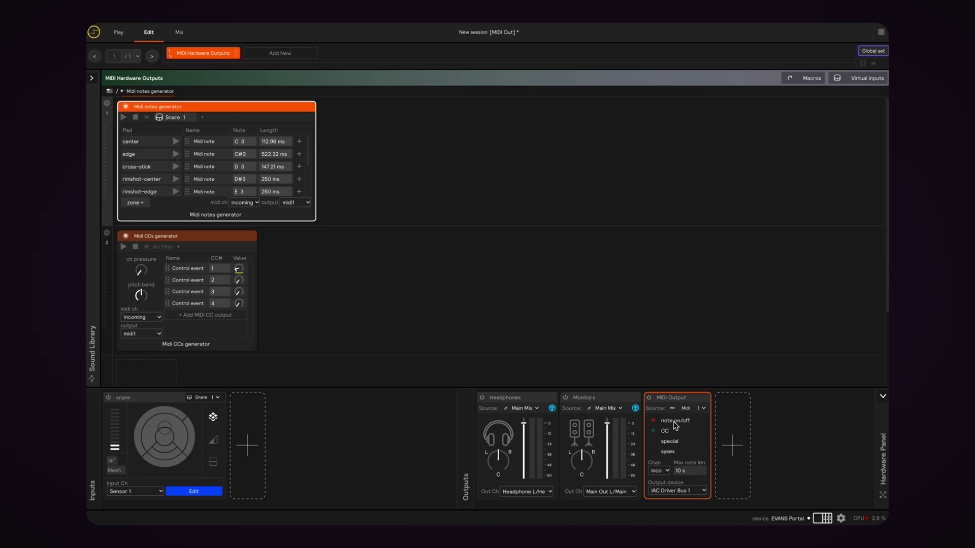
# Step: Check the output source and generator output lists, leaving them on channel 1 and midi1
pyautogui.moveTo(716, 460)
pyautogui.click(703, 408)
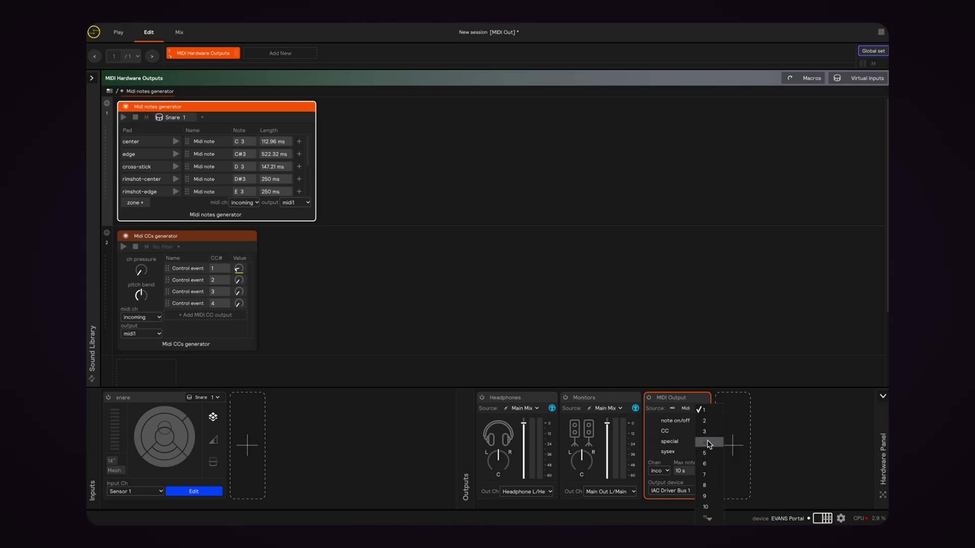
pyautogui.click(683, 409)
pyautogui.click(153, 338)
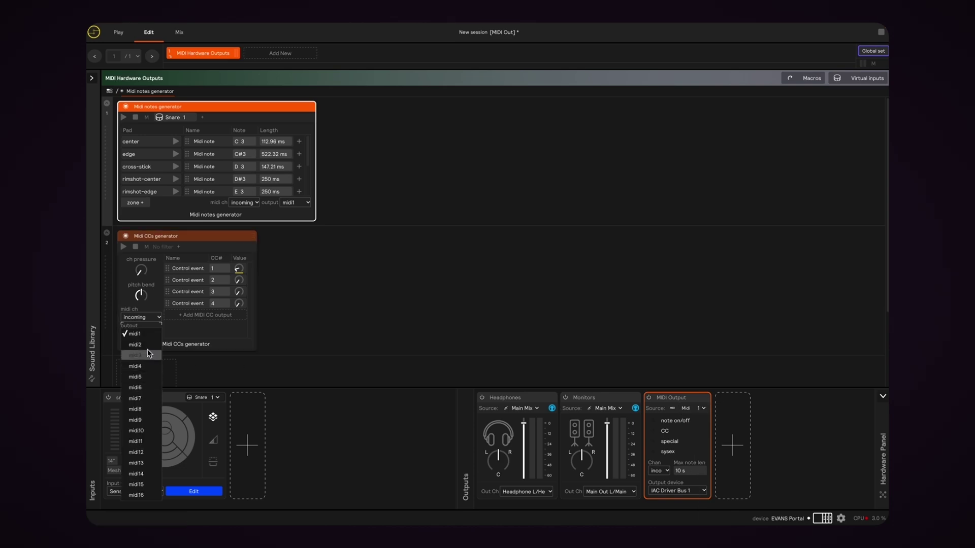
pyautogui.click(150, 341)
pyautogui.click(303, 204)
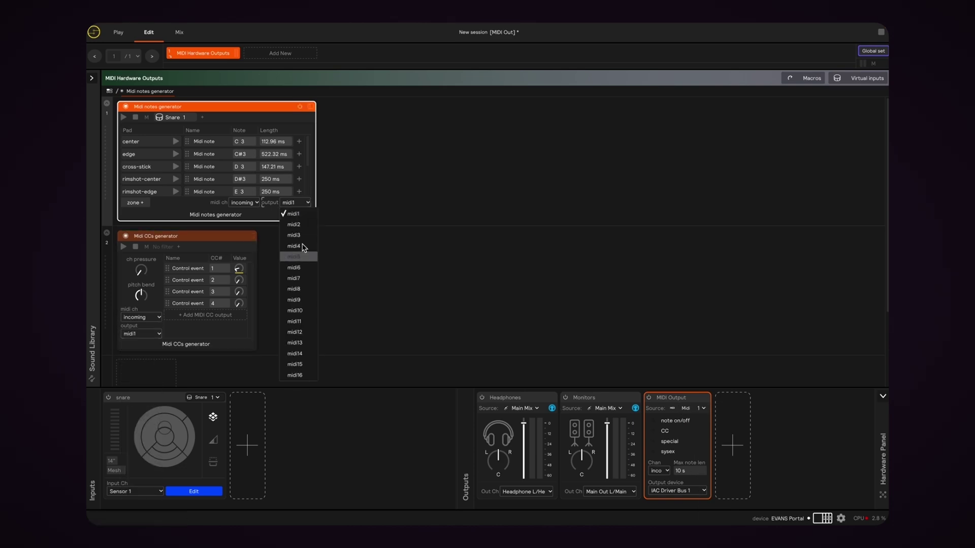
pyautogui.click(302, 207)
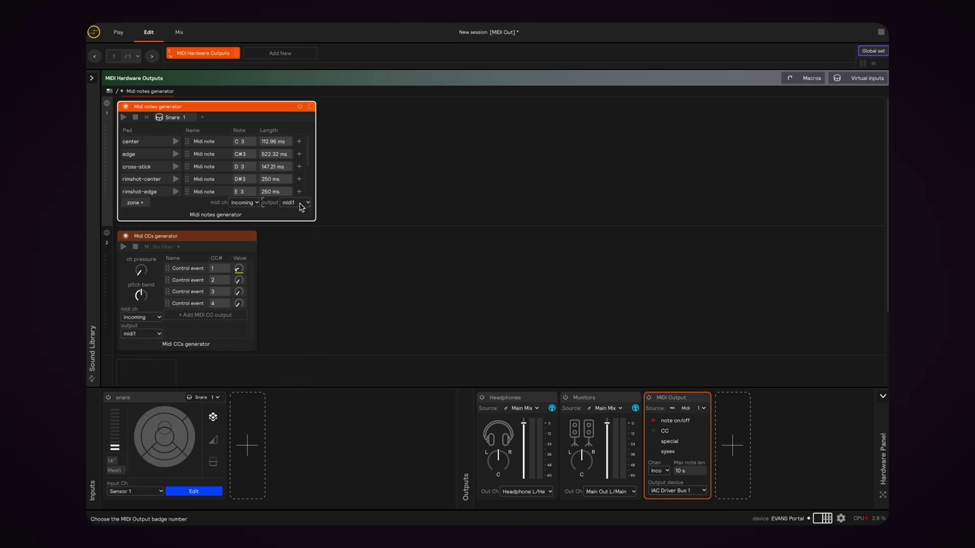
# Step: Route the notes generator to midi2 and set the MIDI Output source to Midi 2
pyautogui.click(301, 206)
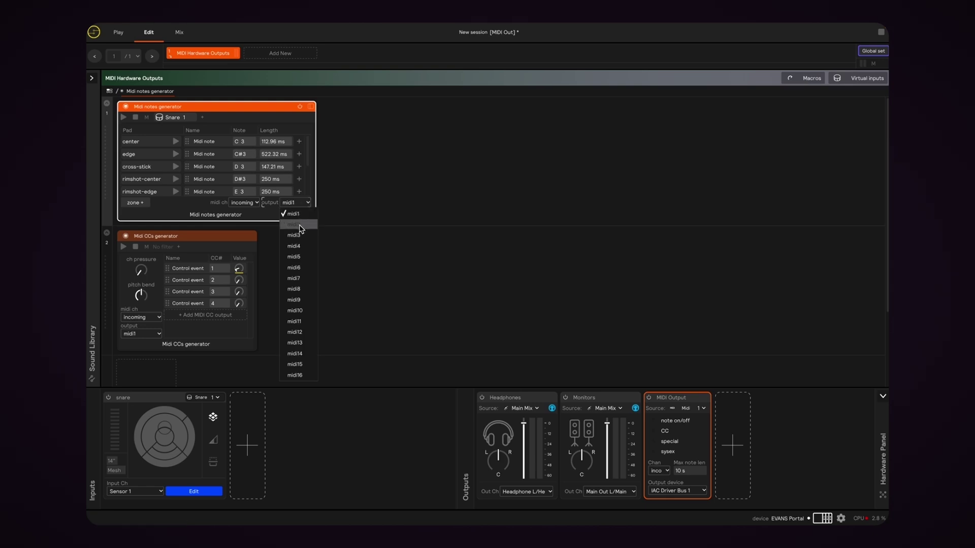
pyautogui.click(299, 225)
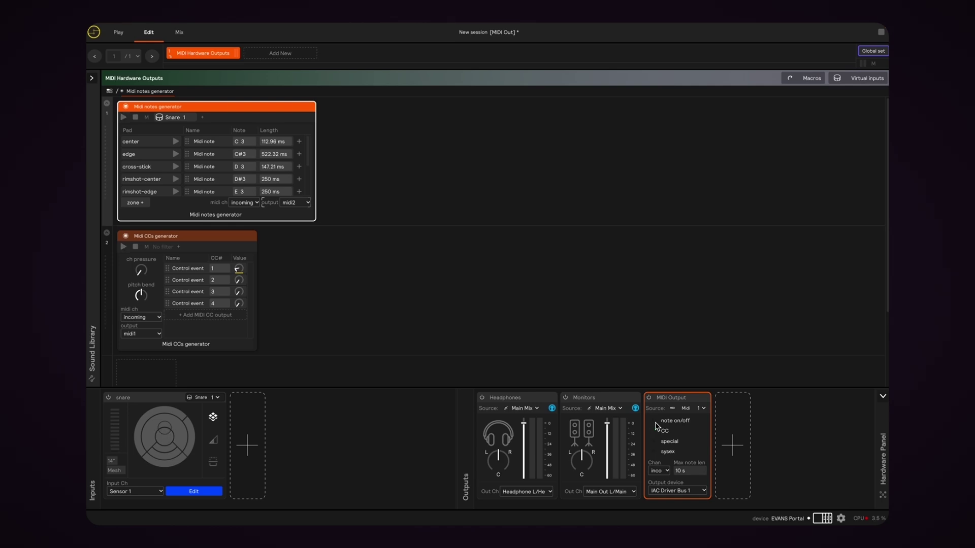
pyautogui.click(701, 409)
pyautogui.click(708, 422)
# Step: Set the notes generator's MIDI channel to 3
pyautogui.click(667, 471)
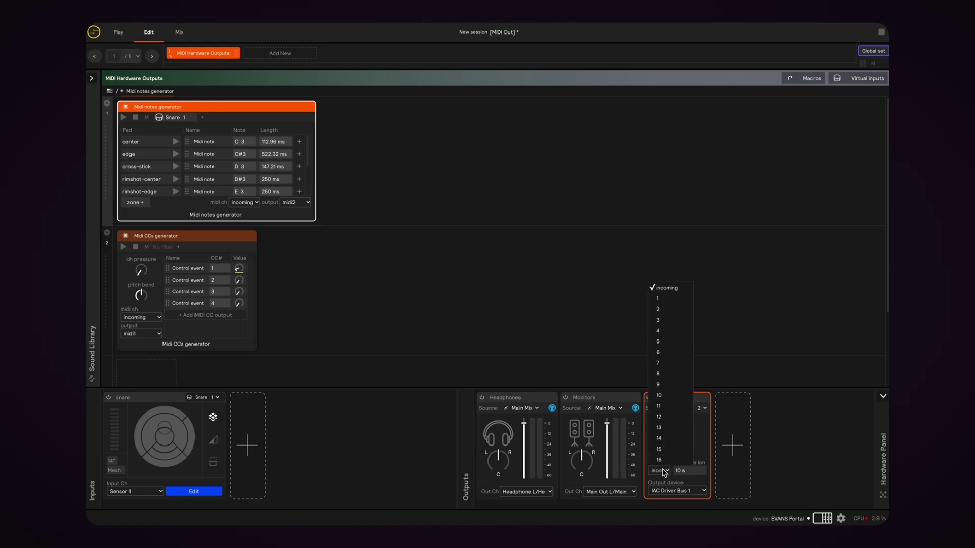
pyautogui.click(141, 317)
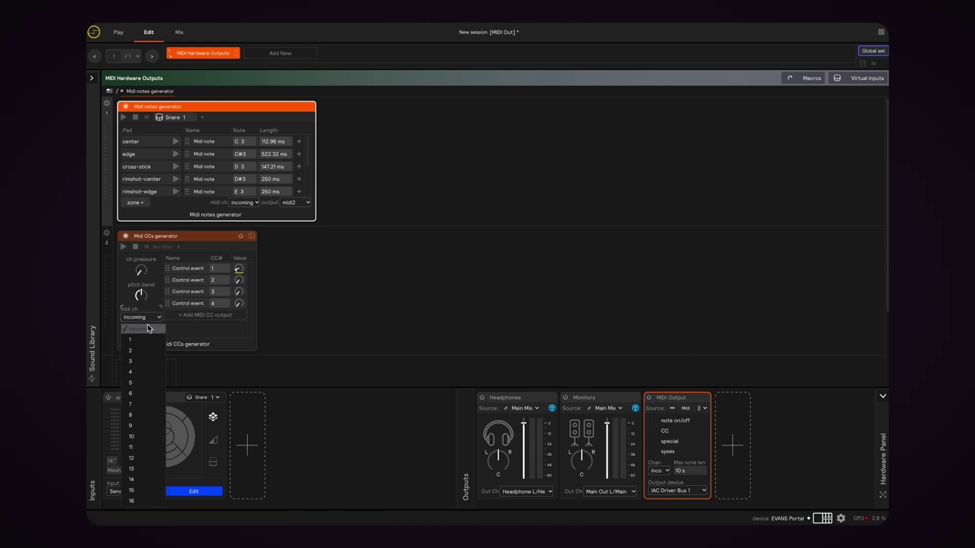
pyautogui.click(142, 330)
pyautogui.click(254, 202)
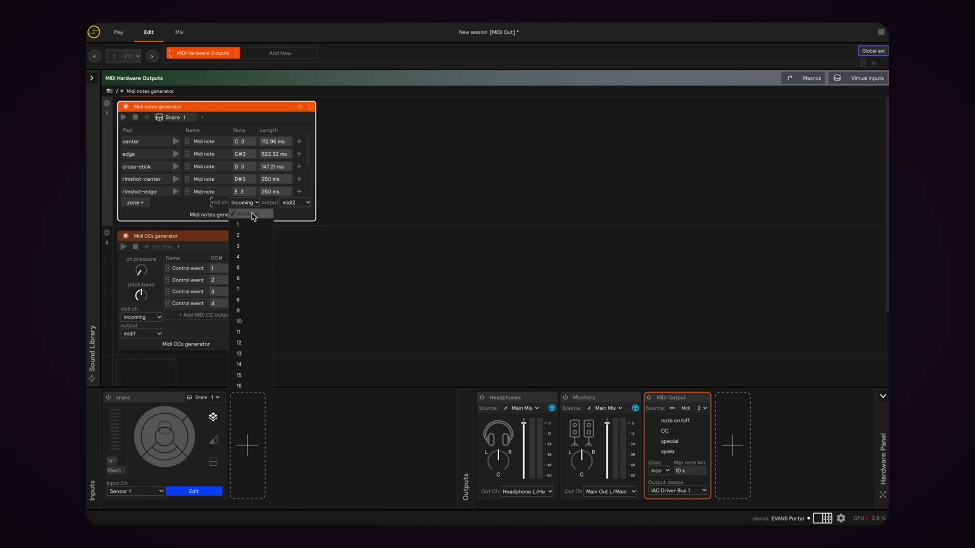
pyautogui.click(252, 203)
pyautogui.click(251, 203)
pyautogui.click(251, 246)
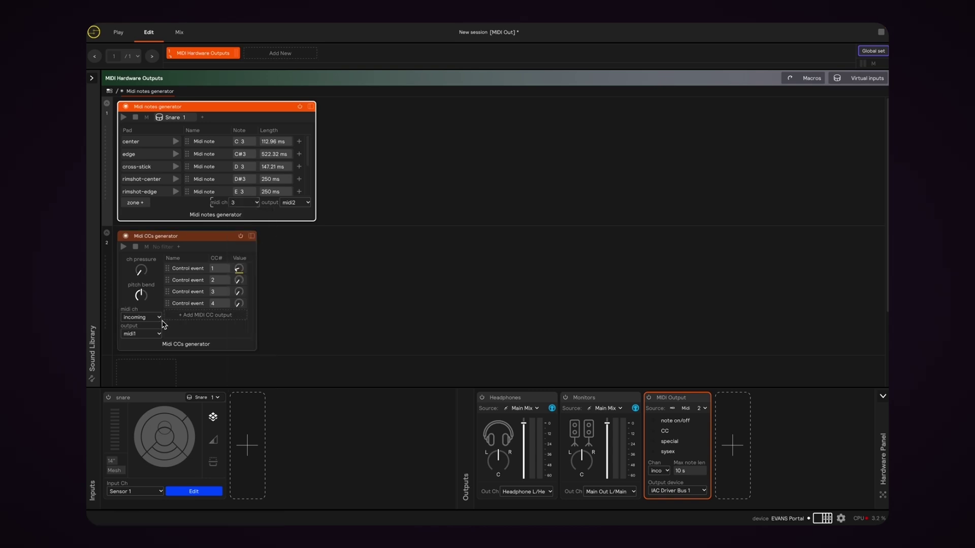
# Step: Set the CCs generator to MIDI channel 7 and the MIDI Output send channel to 1
pyautogui.click(141, 317)
pyautogui.click(141, 404)
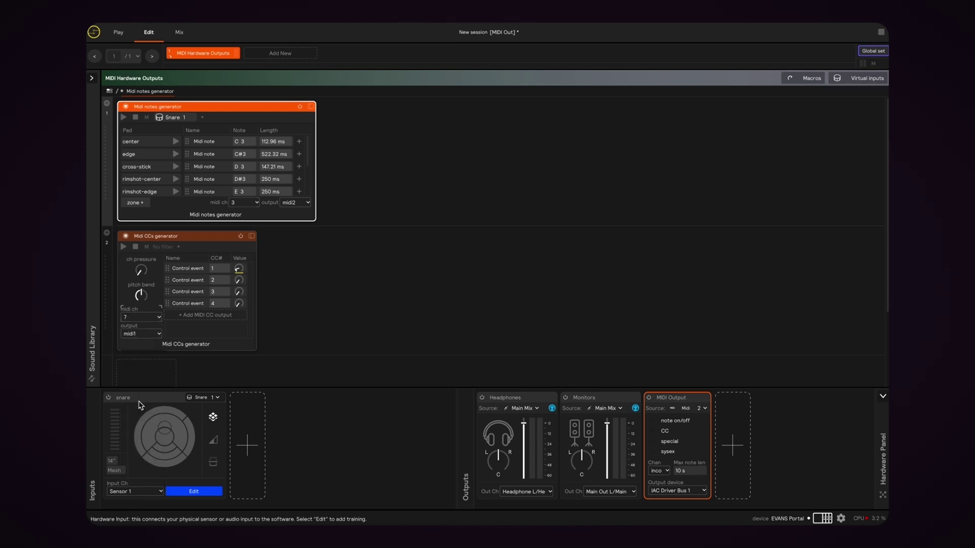
pyautogui.click(655, 471)
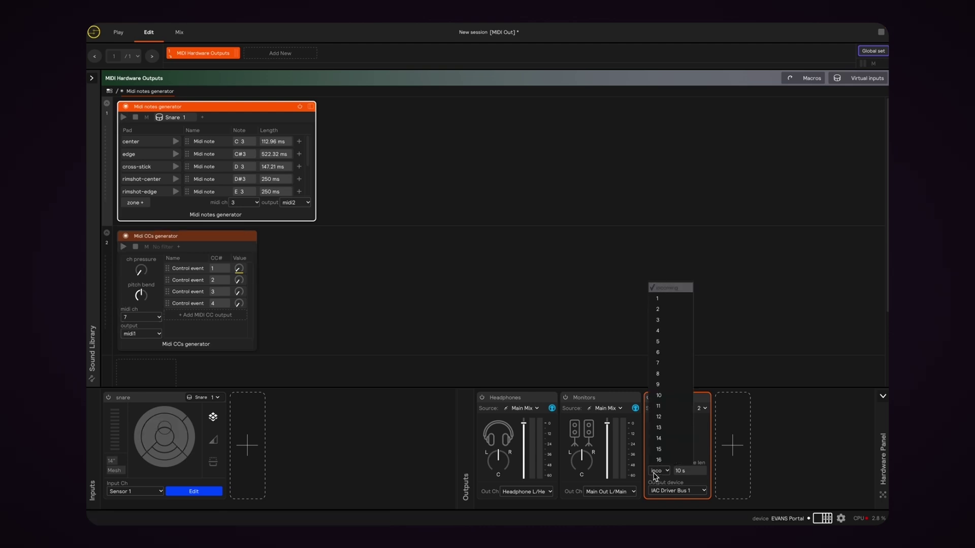
pyautogui.click(667, 299)
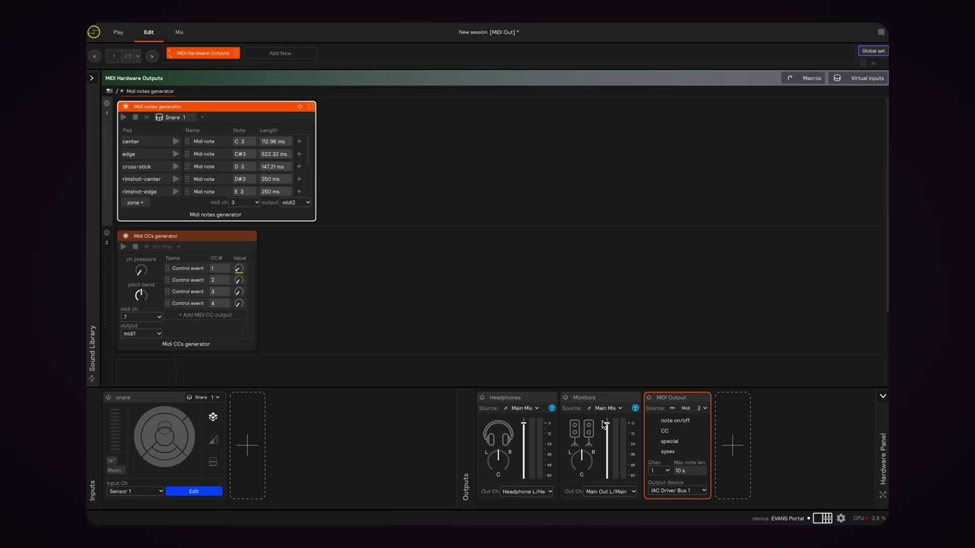
# Step: Create a new MIDI output named CC on the EVANS Portal device
pyautogui.click(739, 457)
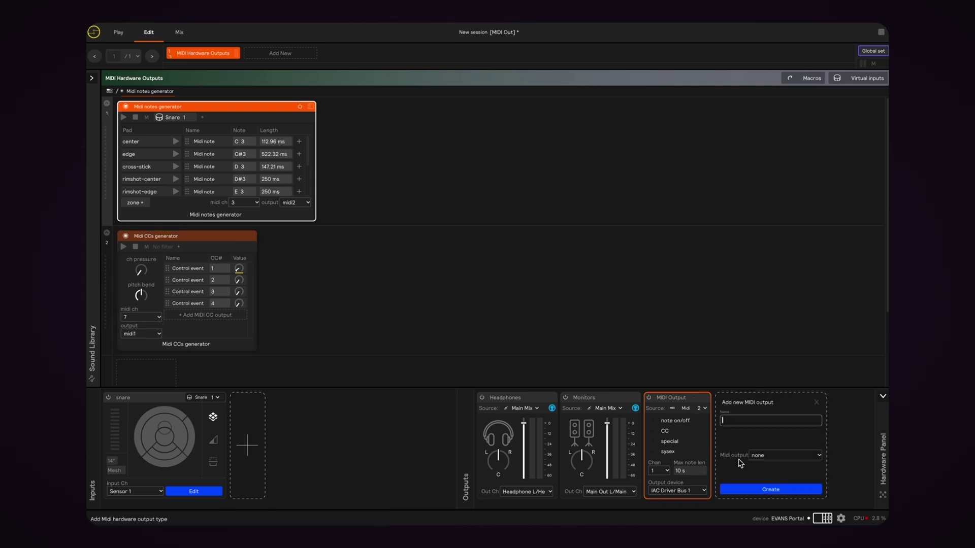
pyautogui.write('CC')
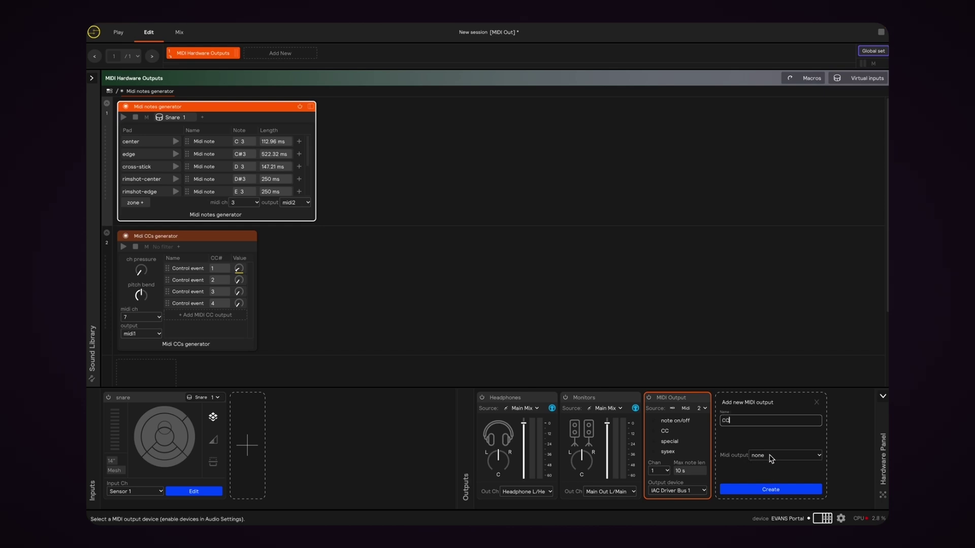
pyautogui.click(771, 455)
pyautogui.click(772, 476)
pyautogui.click(762, 491)
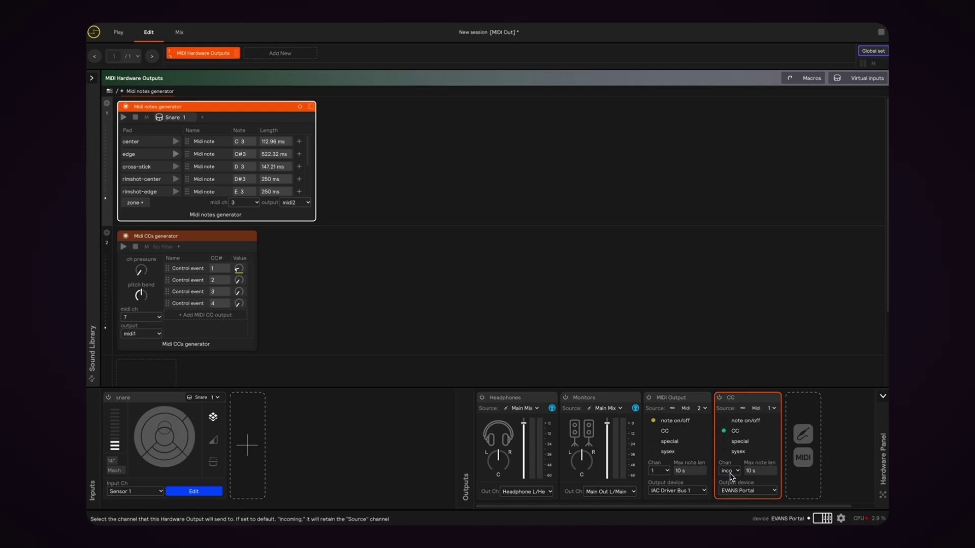
# Step: Press Delete, then send the CCs generator to output midi2
pyautogui.press('Delete')
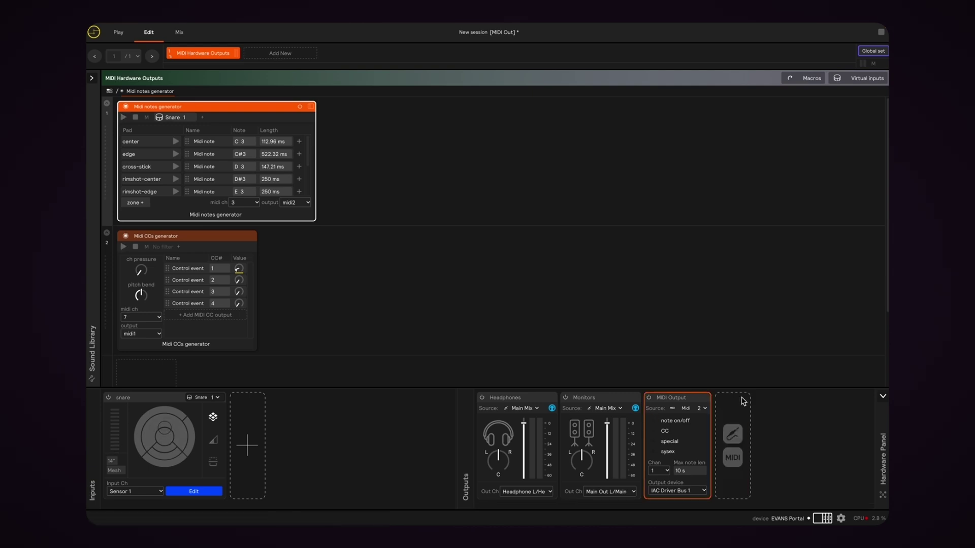
pyautogui.click(151, 335)
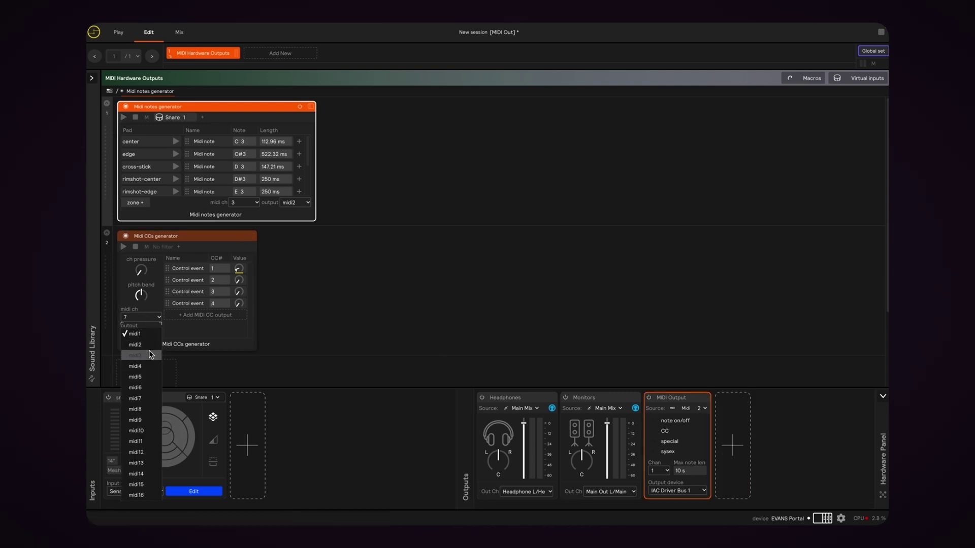
pyautogui.click(147, 346)
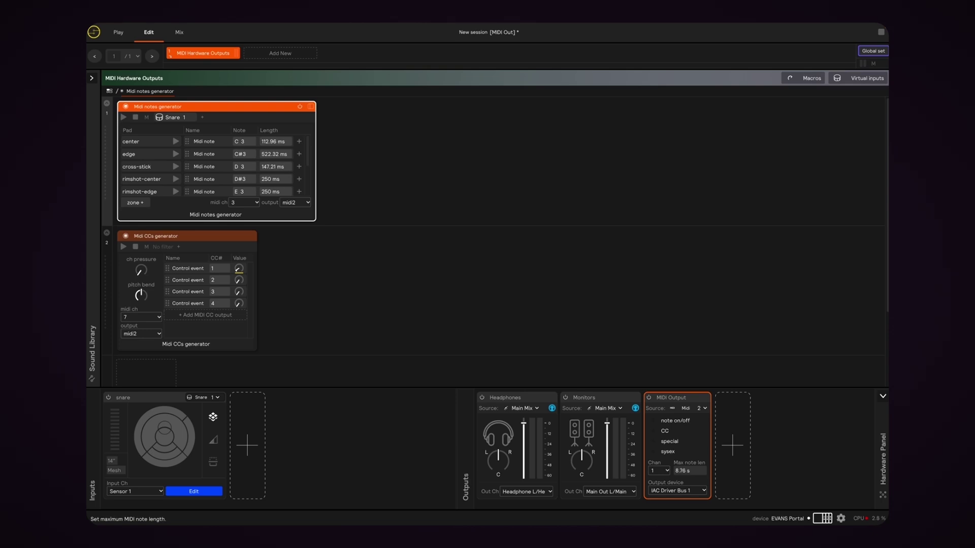
# Step: Shorten the MIDI Output's max note length to about 46 ms, resetting a pad length to 250 ms
pyautogui.moveTo(699, 475); pyautogui.dragTo(693, 465)
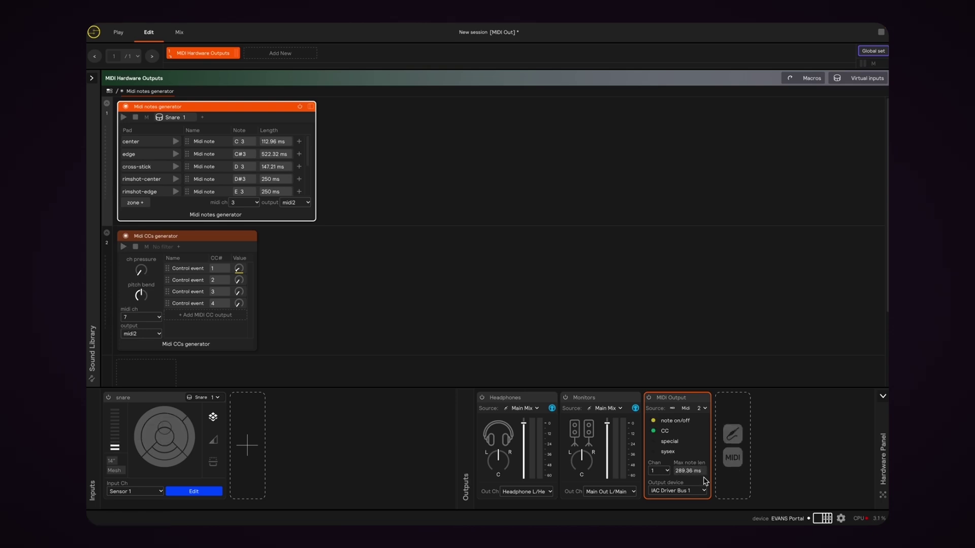
pyautogui.doubleClick(271, 153)
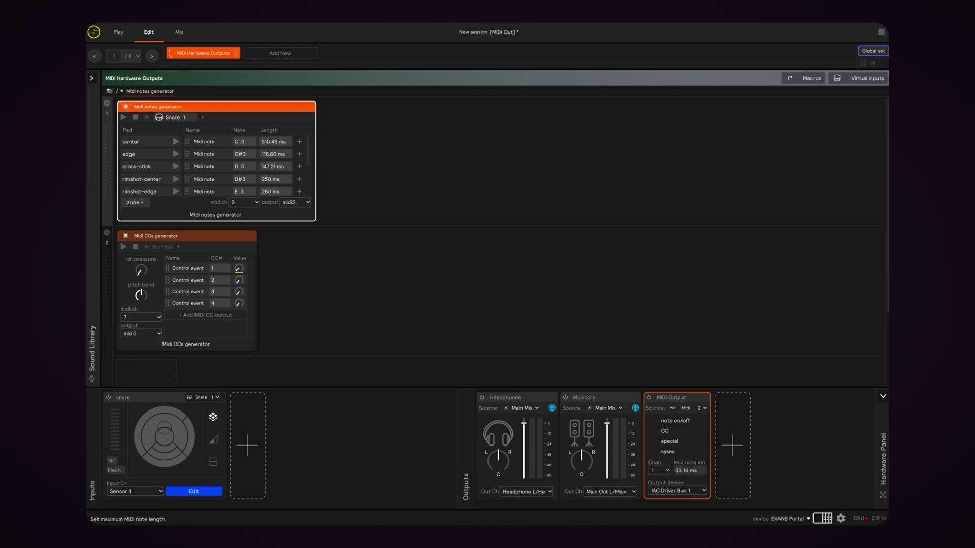
pyautogui.moveTo(681, 471); pyautogui.dragTo(674, 472)
pyautogui.click(685, 492)
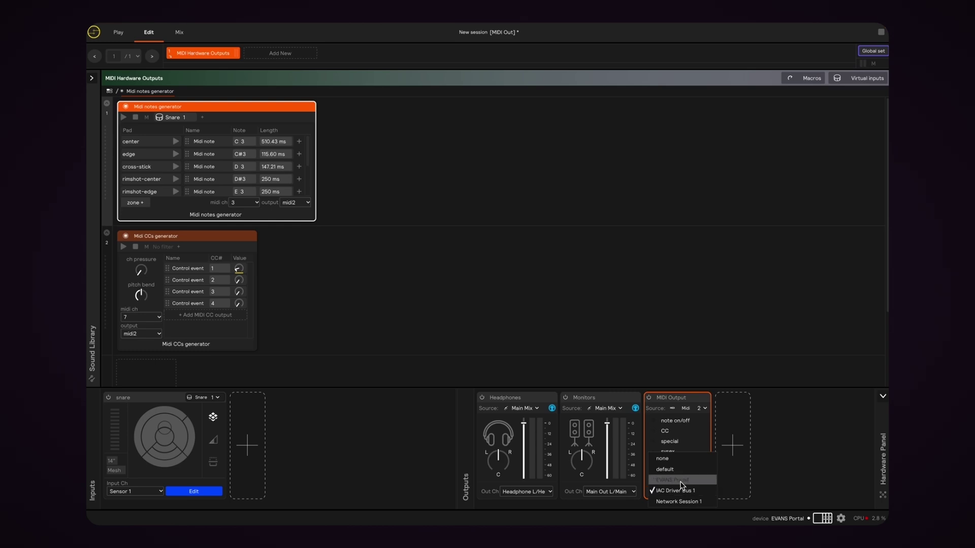
pyautogui.click(680, 480)
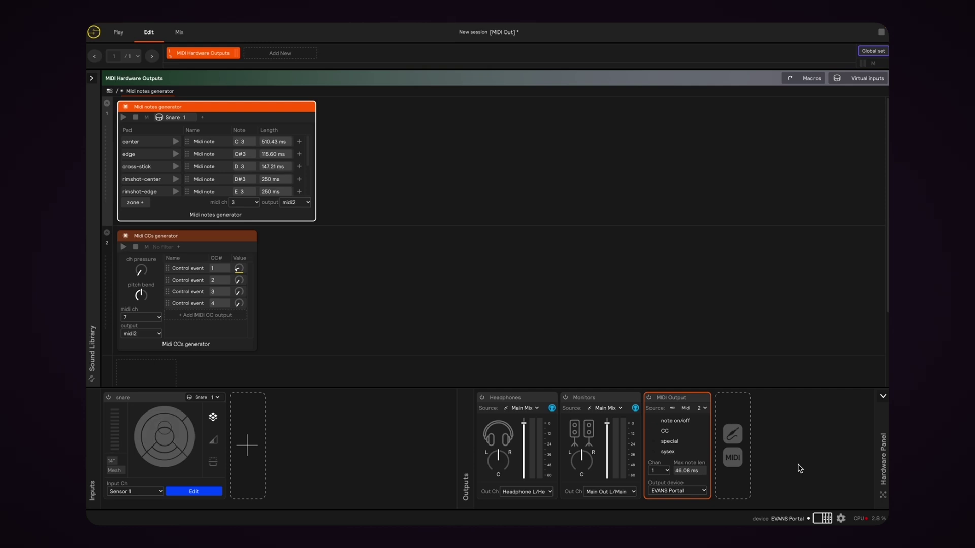
pyautogui.click(697, 496)
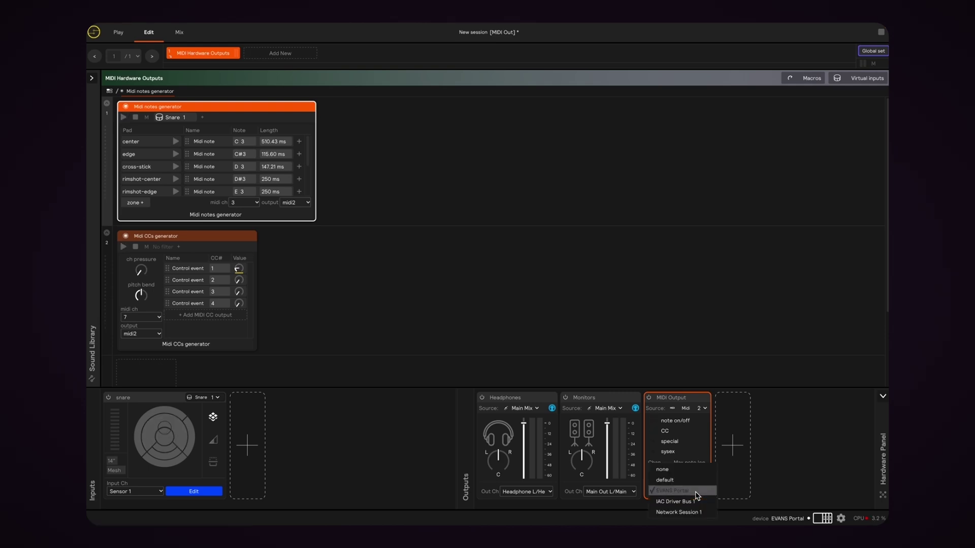
pyautogui.click(692, 505)
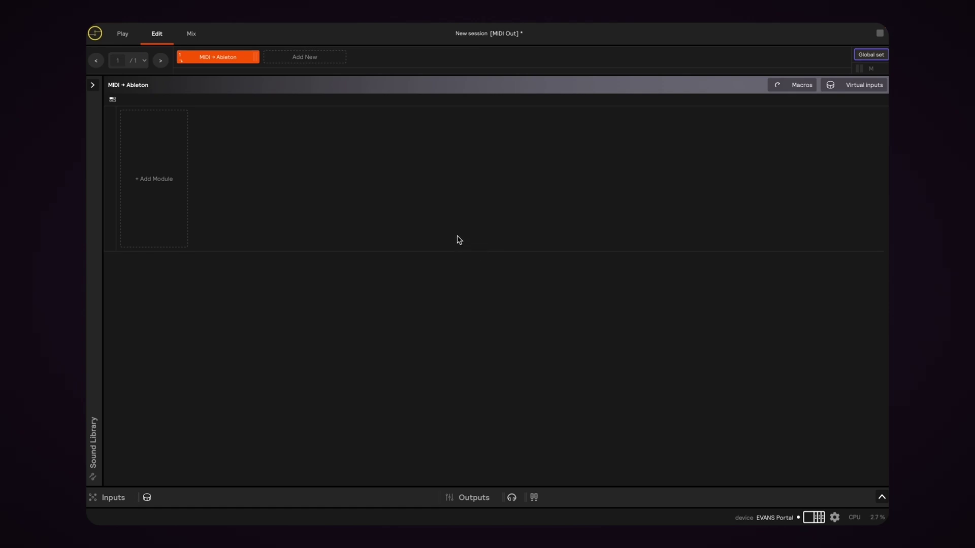
# Step: Add a Midi router with a Pitch & scale section set to Lydian scale mode
pyautogui.click(178, 183)
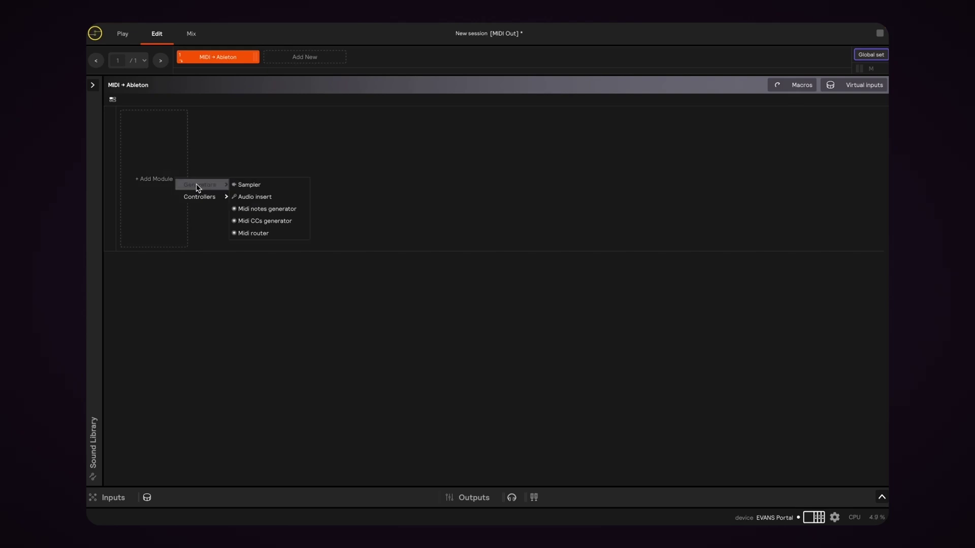
pyautogui.click(253, 235)
pyautogui.click(181, 117)
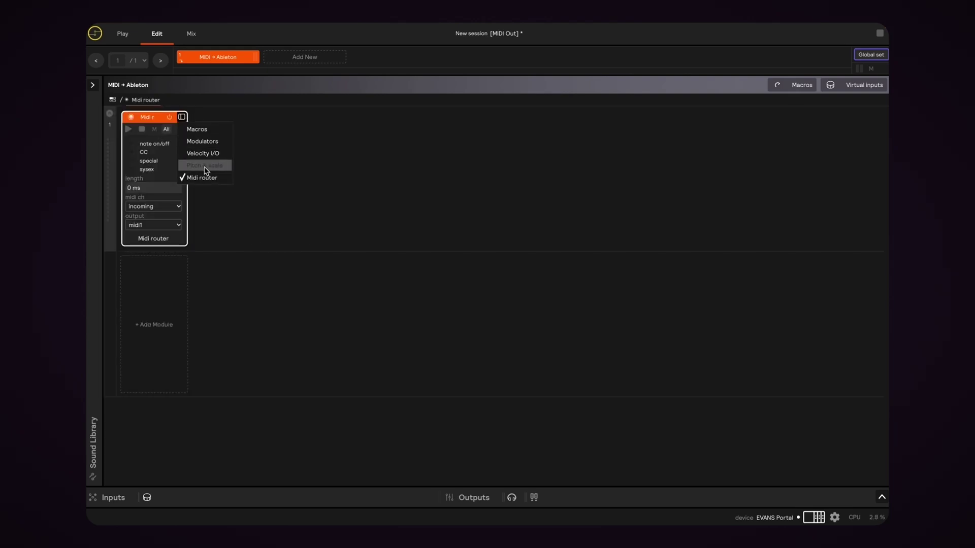
pyautogui.click(205, 166)
pyautogui.click(337, 160)
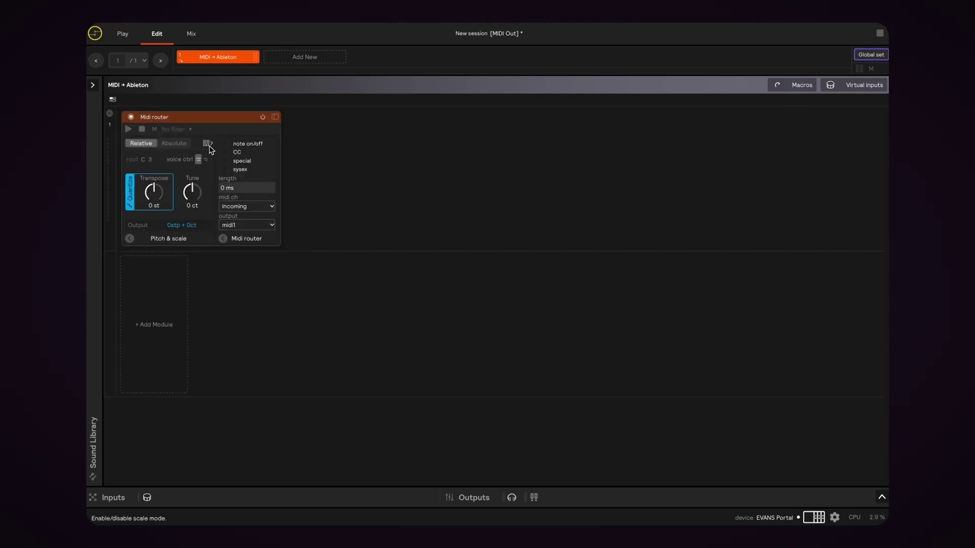
pyautogui.click(208, 143)
pyautogui.click(278, 145)
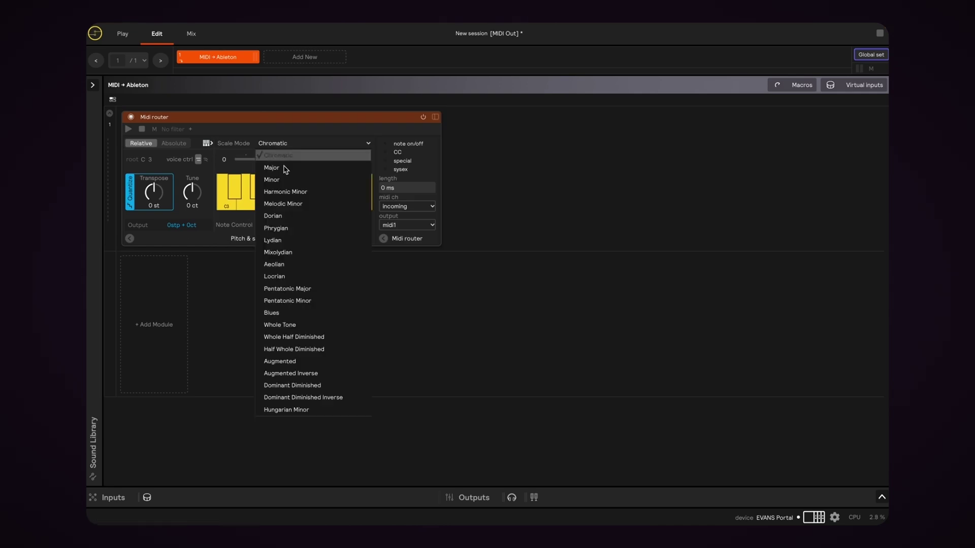
pyautogui.click(294, 241)
# Step: Assign the router's Note Control to follow the current played note
pyautogui.rightClick(298, 226)
pyautogui.moveTo(340, 230)
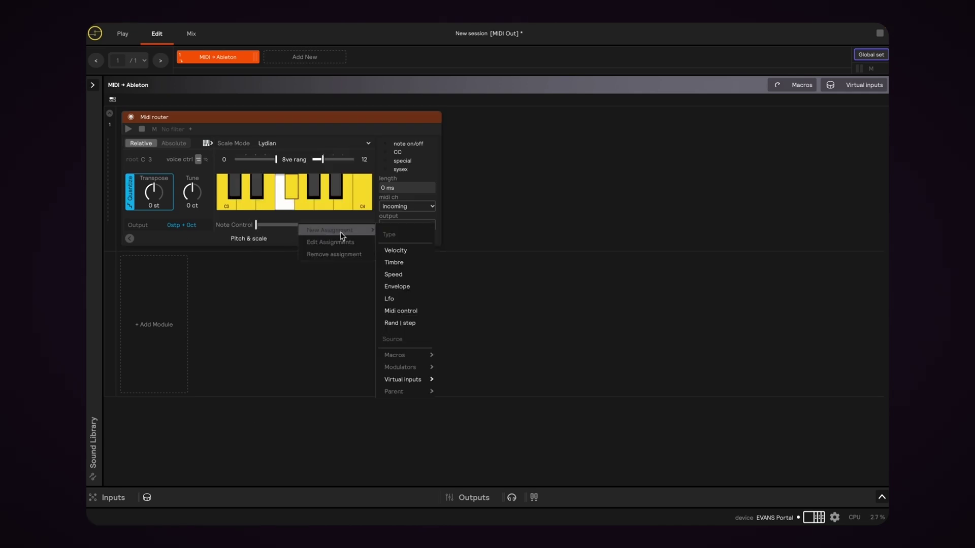
pyautogui.click(401, 326)
pyautogui.click(515, 313)
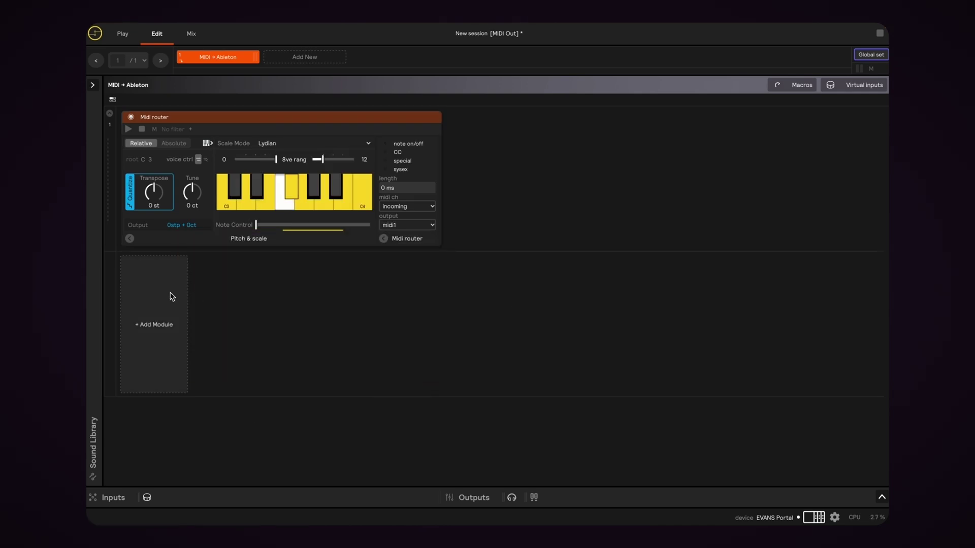
# Step: Add a Midi CCs generator and make CC1's value follow hit velocity
pyautogui.click(165, 294)
pyautogui.moveTo(178, 277)
pyautogui.click(226, 311)
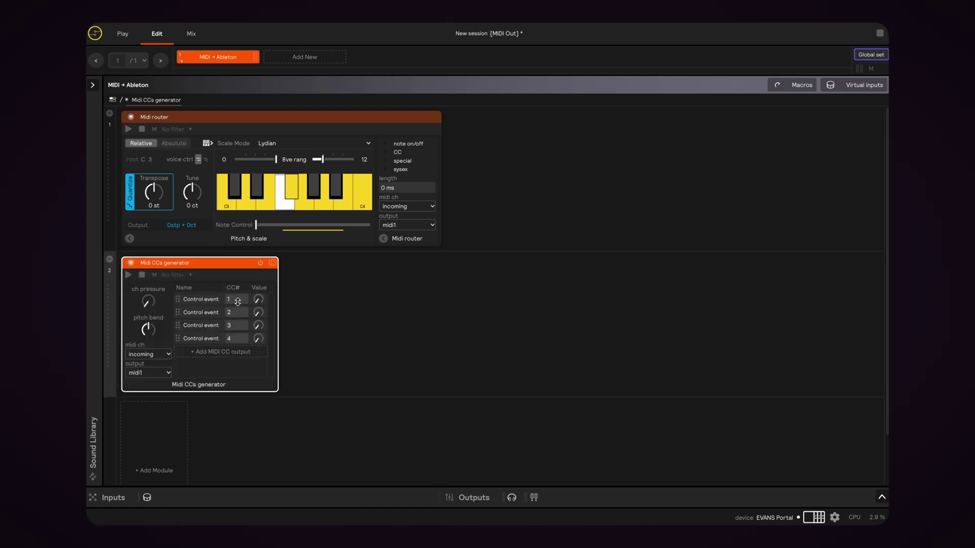
pyautogui.rightClick(257, 300)
pyautogui.moveTo(277, 259)
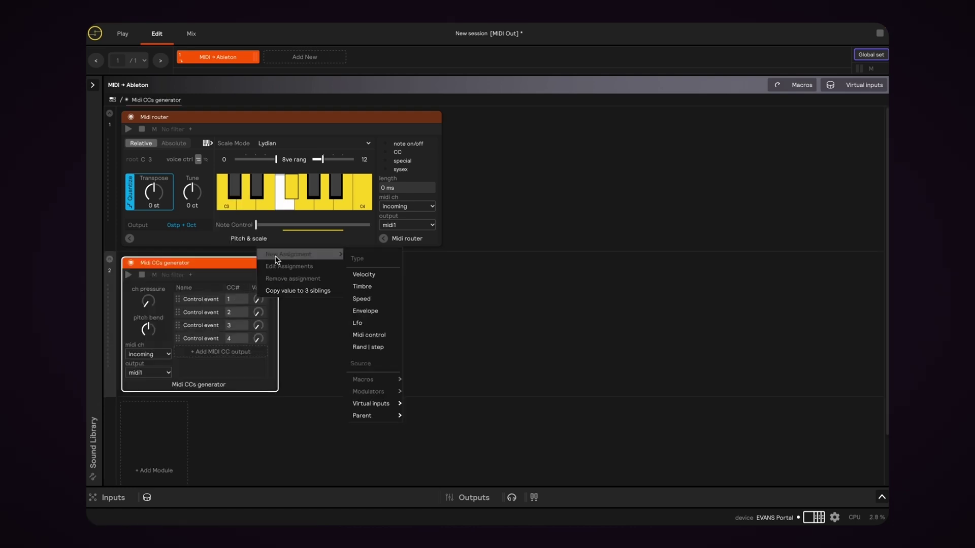
pyautogui.click(379, 277)
pyautogui.click(469, 326)
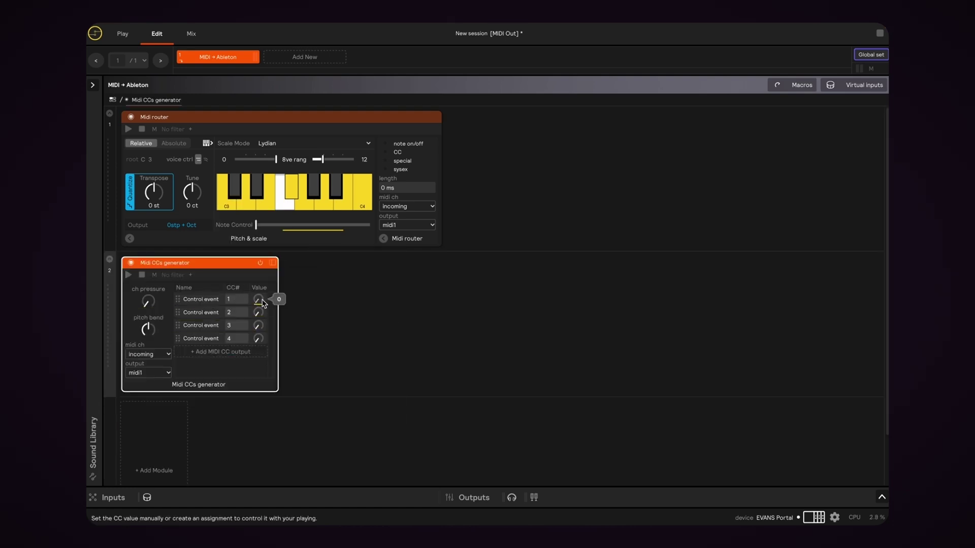
# Step: Raise Note Control to transpose the output upward and show the inputs/outputs panel
pyautogui.moveTo(282, 225); pyautogui.dragTo(307, 229)
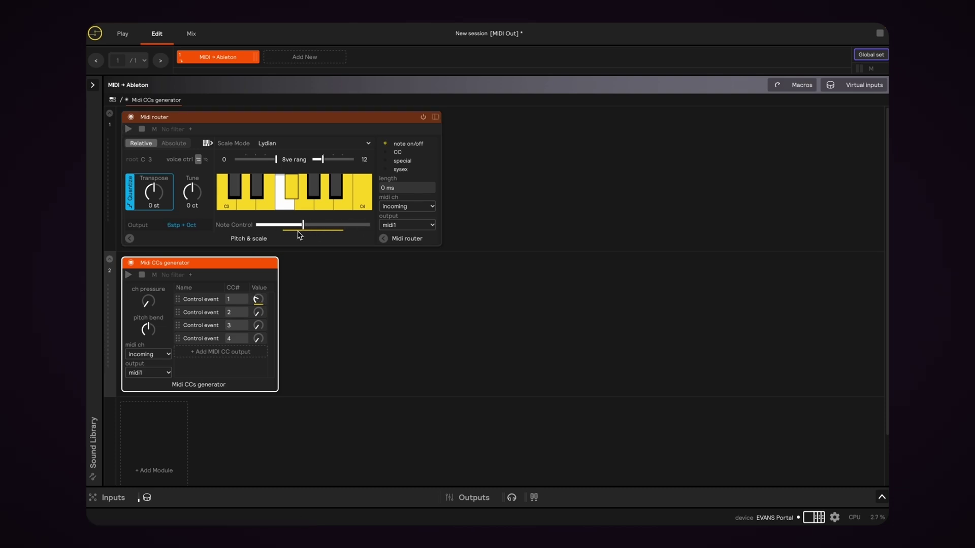
pyautogui.moveTo(264, 300)
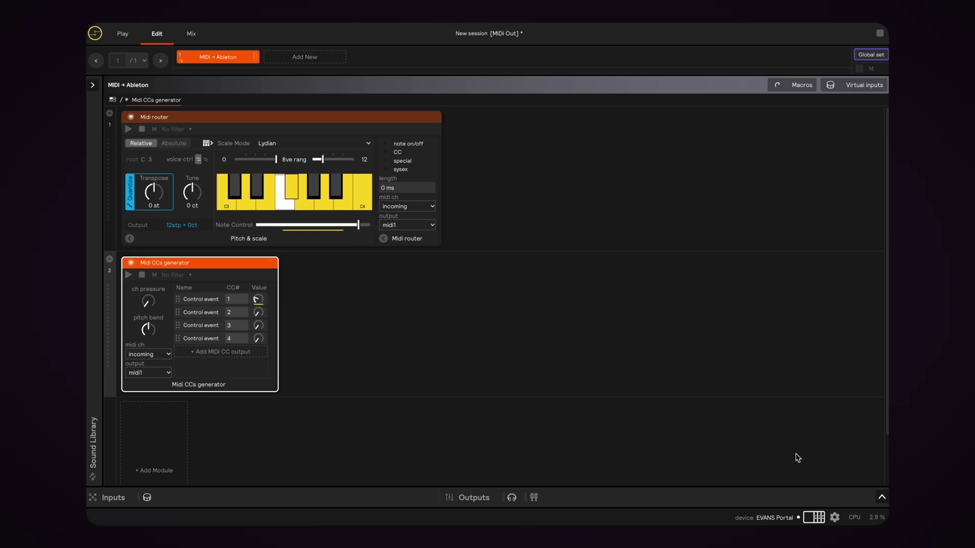
pyautogui.click(882, 498)
# Step: Create a new MIDI output named Ableton sending to IAC Driver Bus 1
pyautogui.click(641, 451)
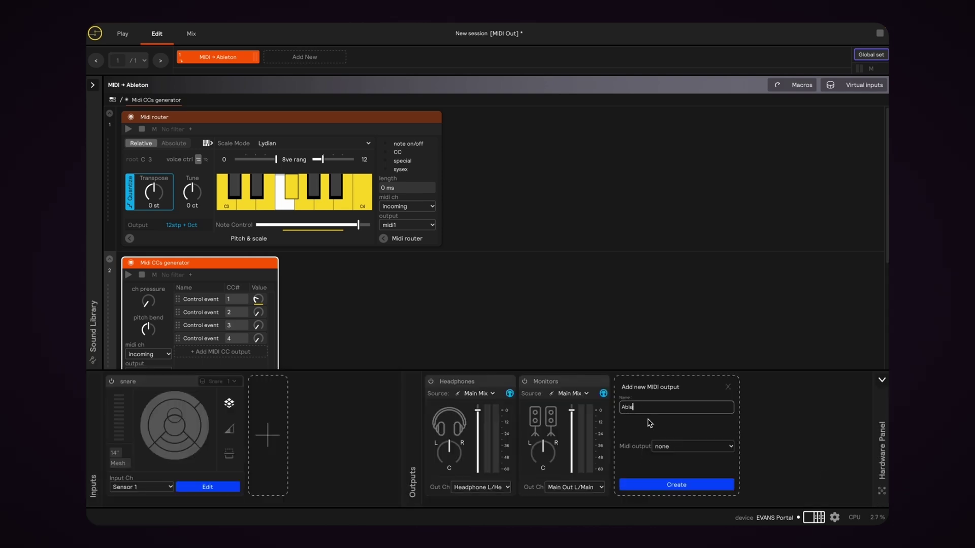
pyautogui.click(675, 449)
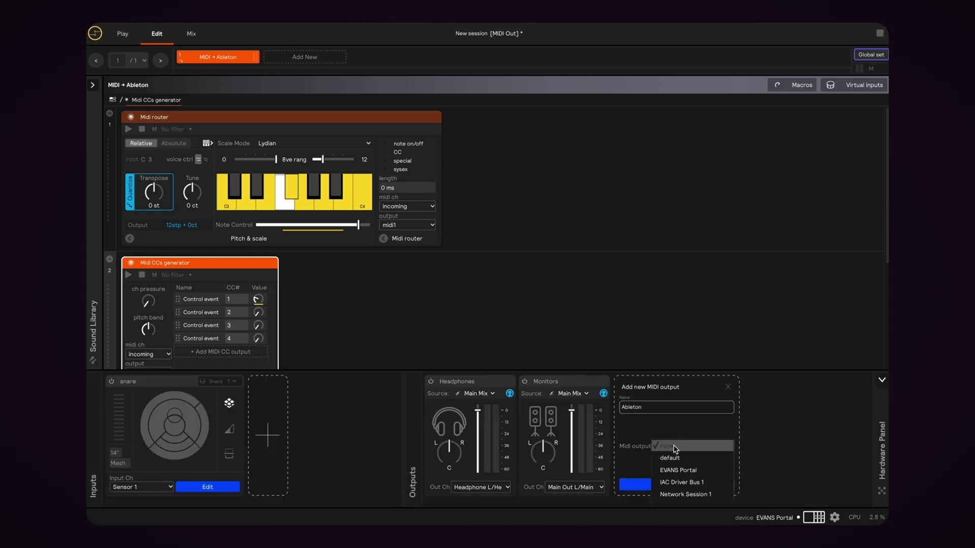
pyautogui.click(699, 485)
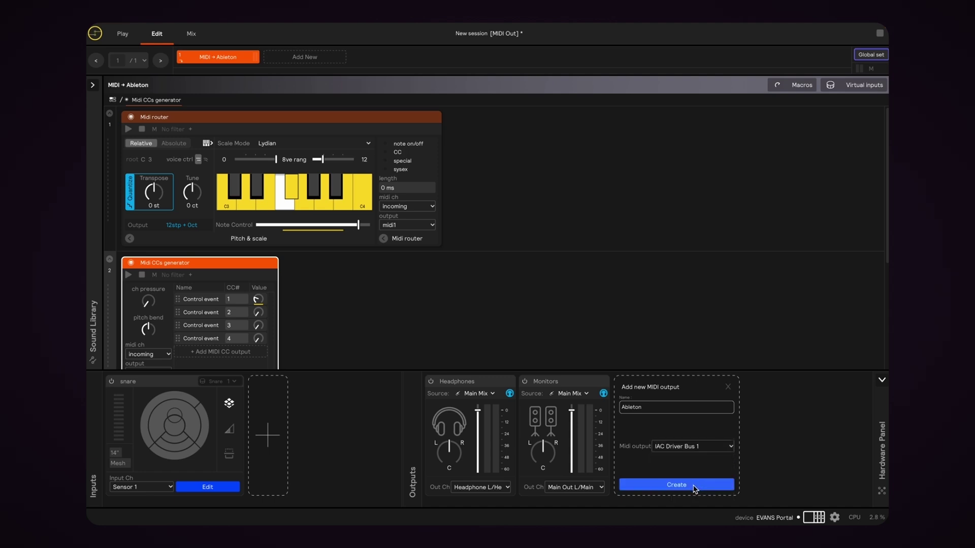
pyautogui.click(695, 487)
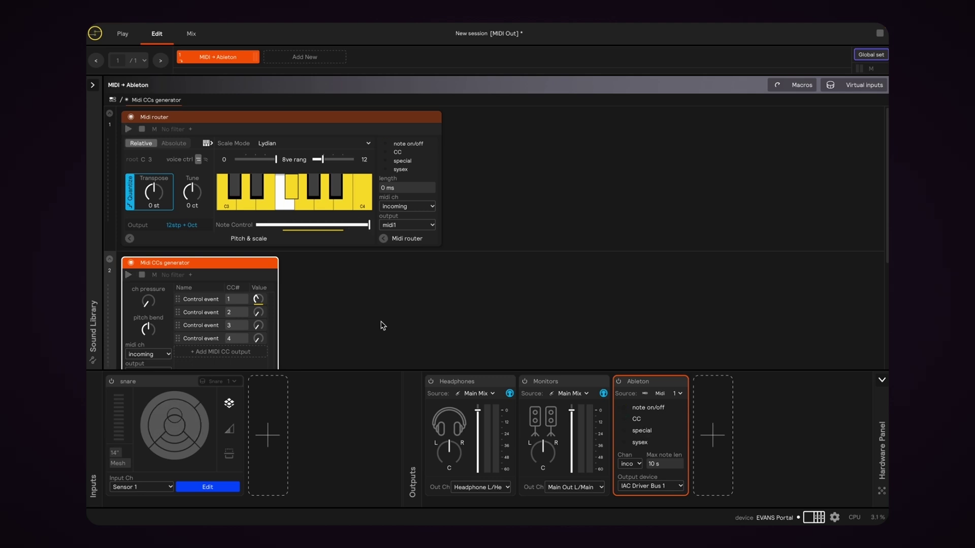
pyautogui.scroll(-2, 427, 281)
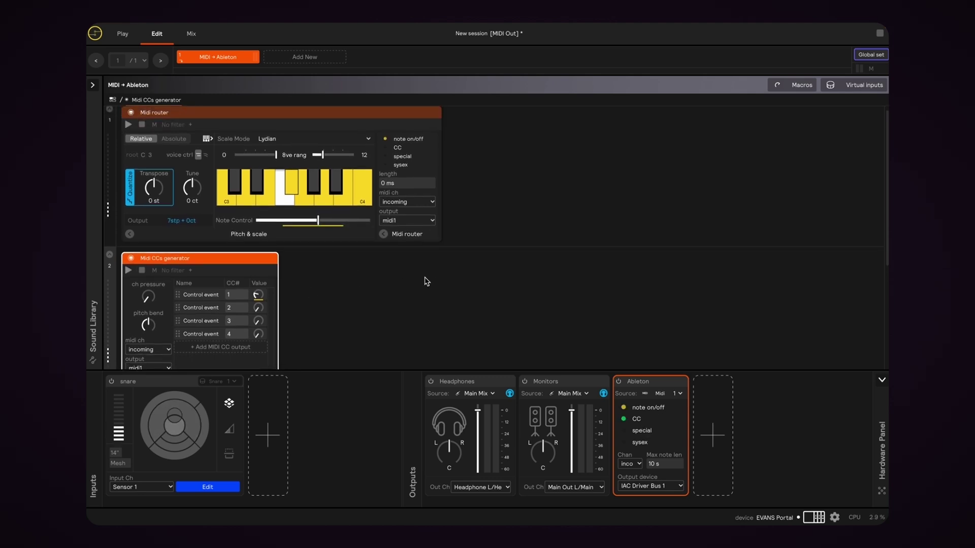
pyautogui.scroll(1, 426, 281)
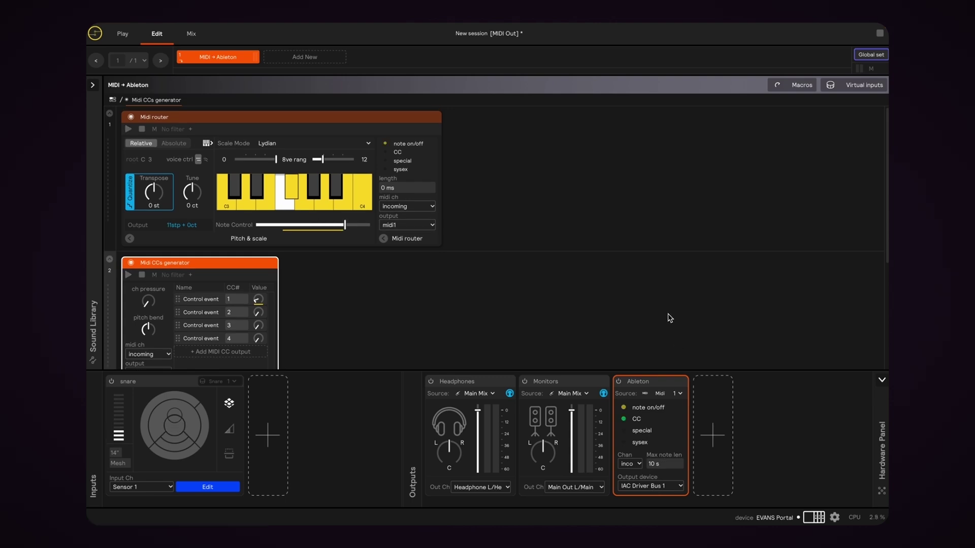
pyautogui.scroll(-2, 527, 281)
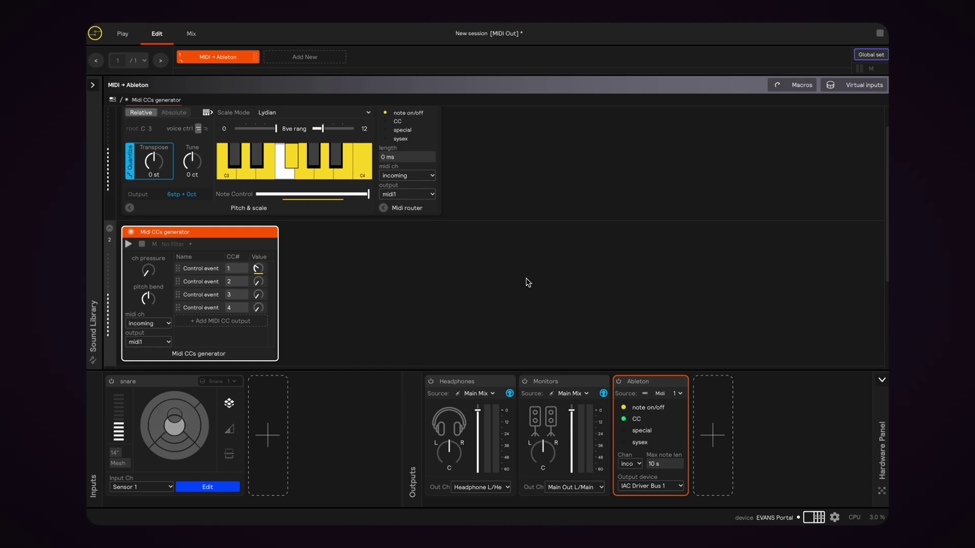
pyautogui.click(660, 486)
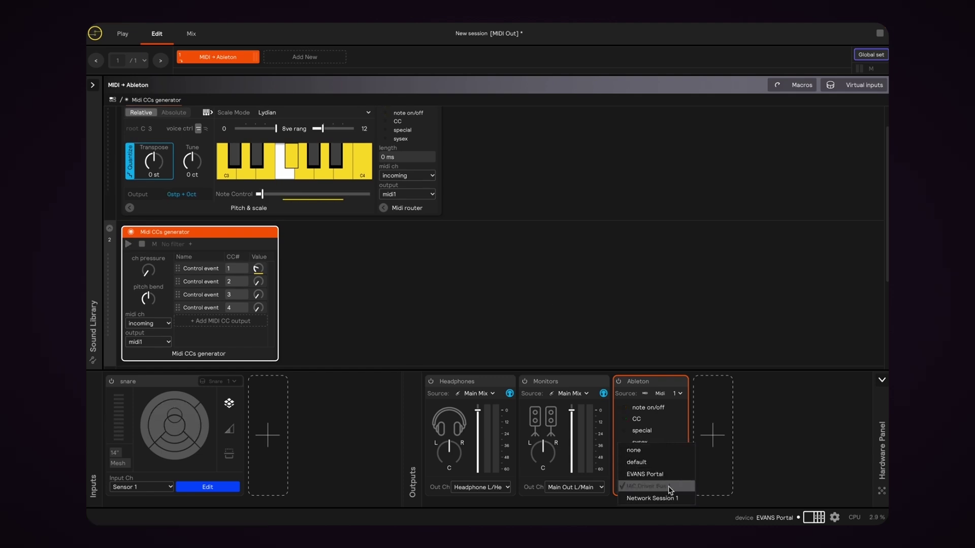
# Step: Keep IAC Driver Bus 1 as the output device and launch Audio MIDI Setup
pyautogui.click(670, 488)
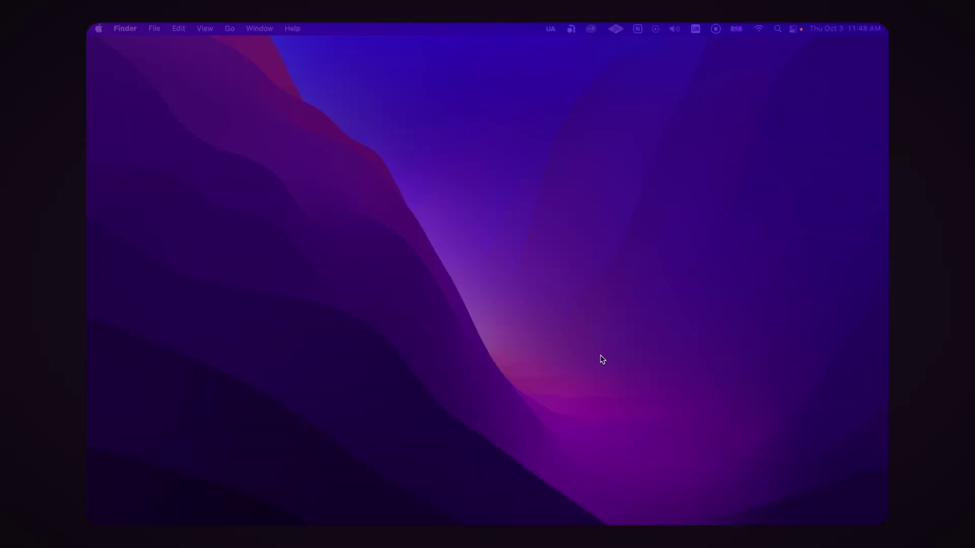
pyautogui.press('super+space')
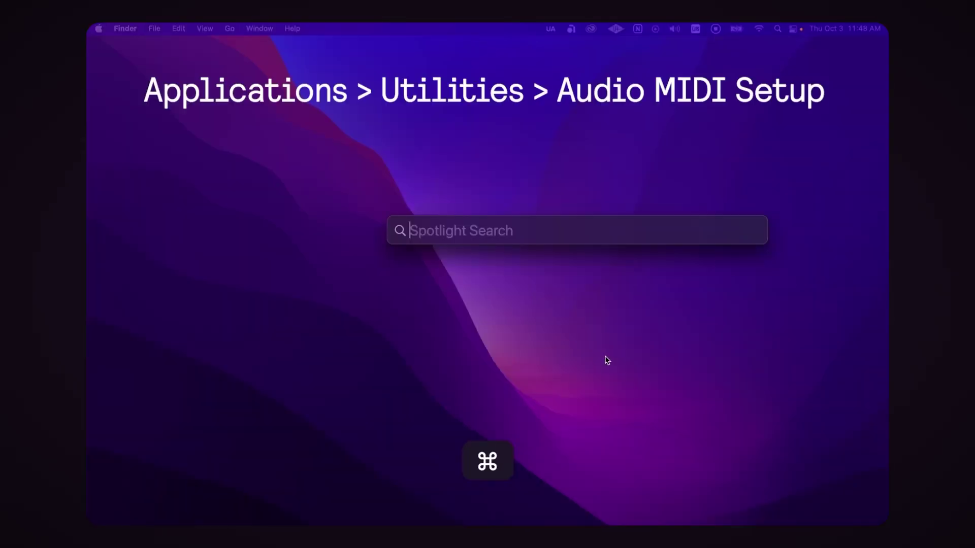
pyautogui.write('aud')
pyautogui.press('Right')
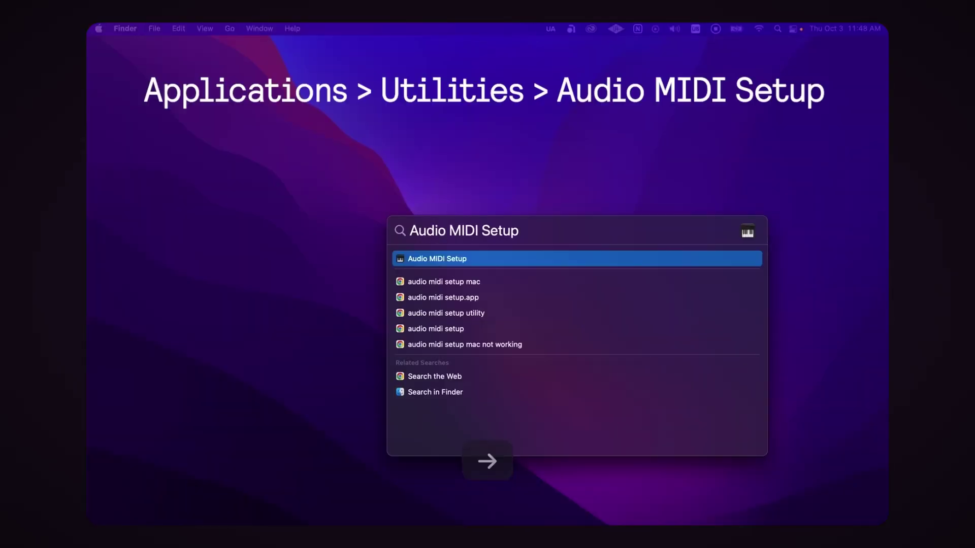
pyautogui.press('Return')
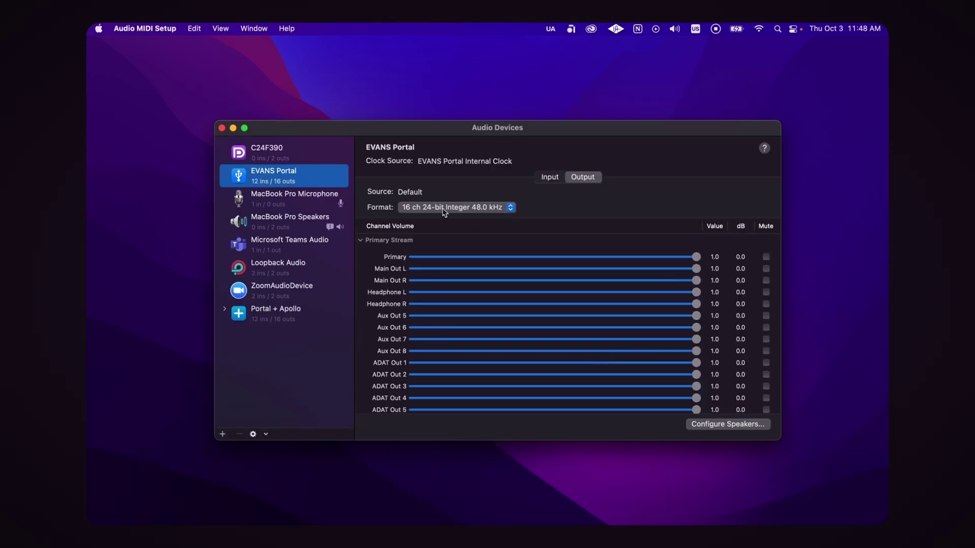
# Step: In MIDI Studio, bring the IAC Driver online and leave only the Bus 1 port
pyautogui.click(255, 29)
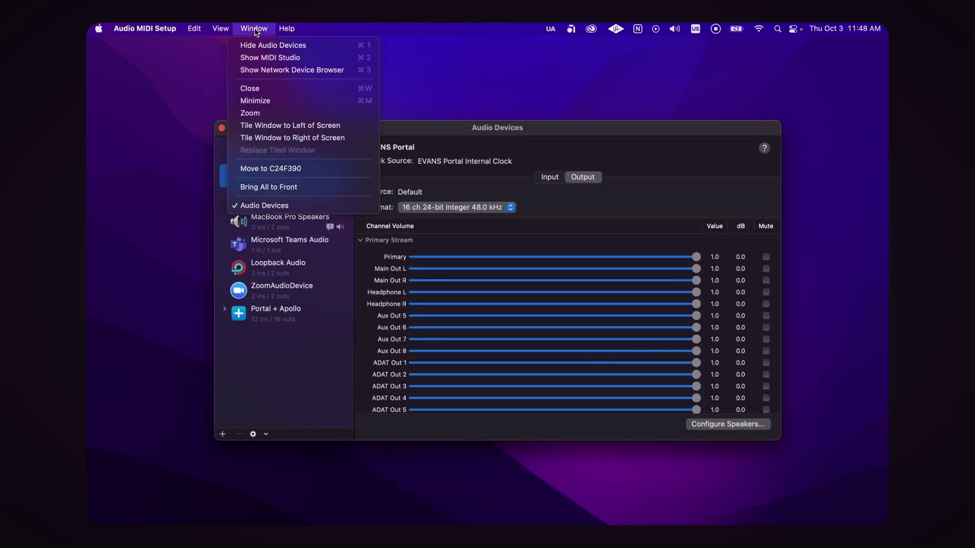
pyautogui.click(261, 59)
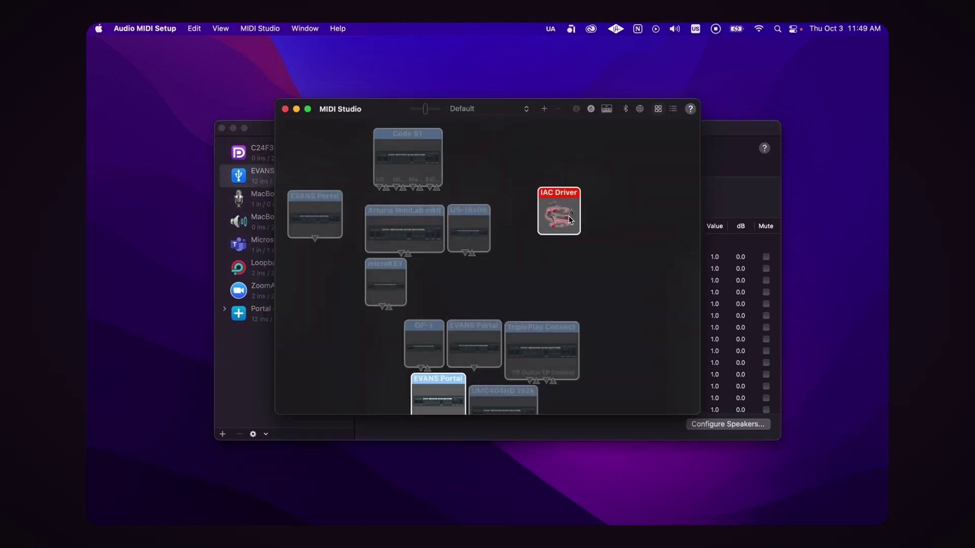
pyautogui.doubleClick(558, 213)
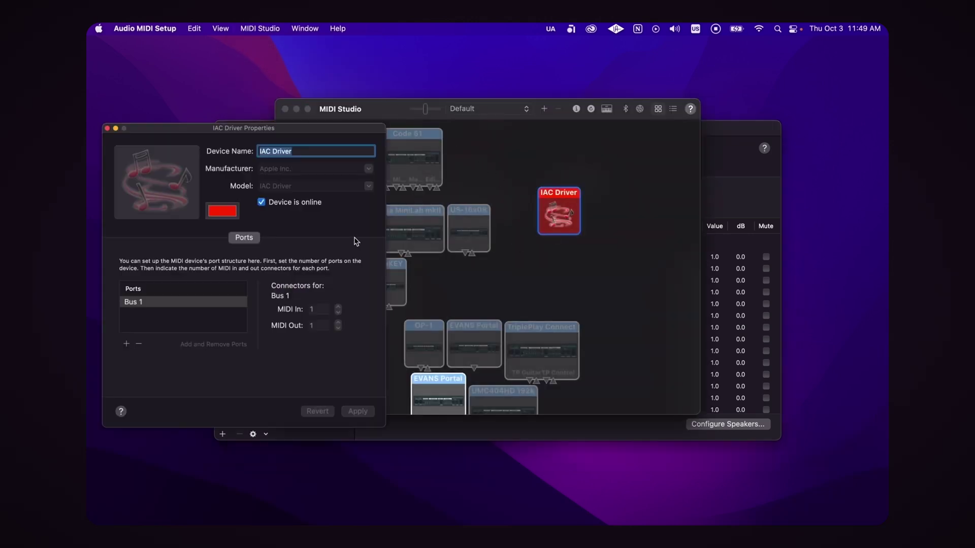
pyautogui.click(261, 202)
pyautogui.click(184, 303)
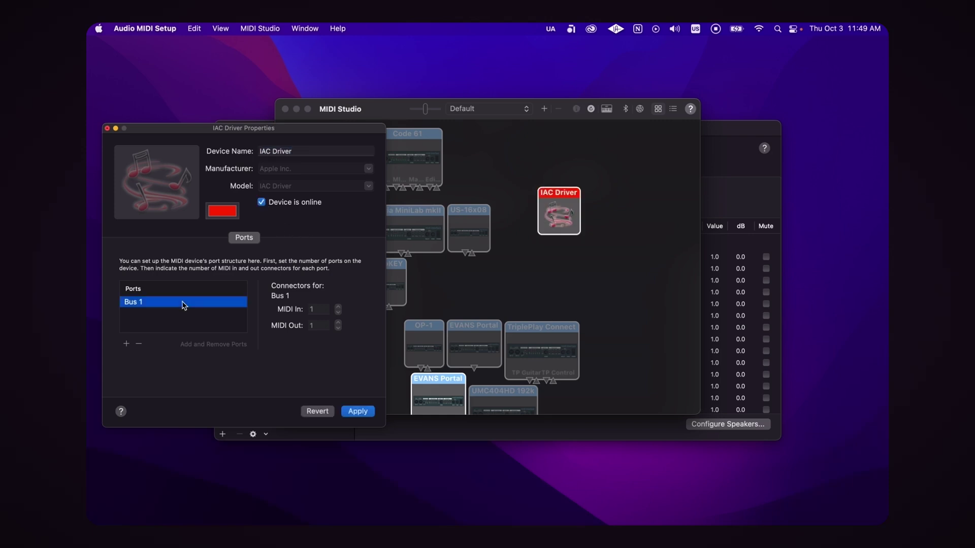
pyautogui.click(138, 344)
pyautogui.click(126, 344)
pyautogui.click(127, 345)
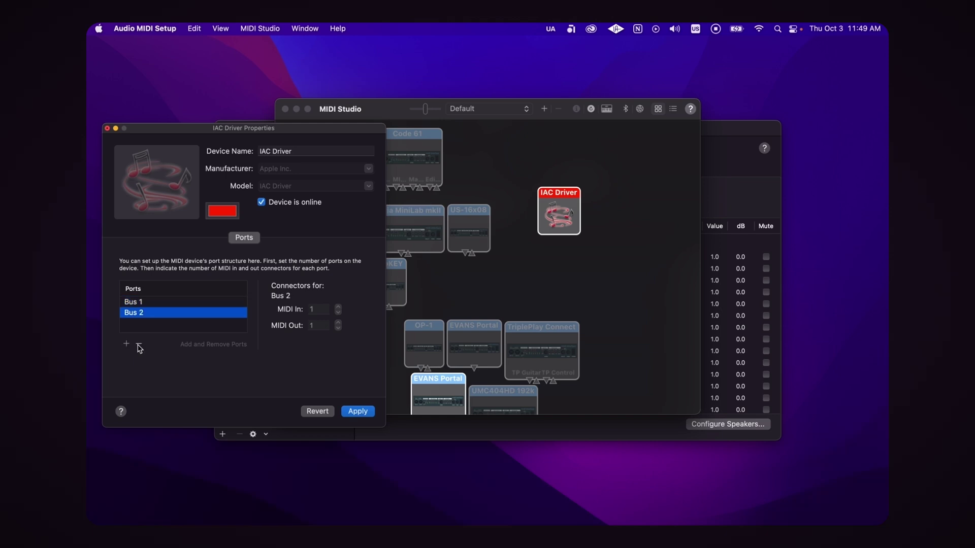
pyautogui.click(138, 344)
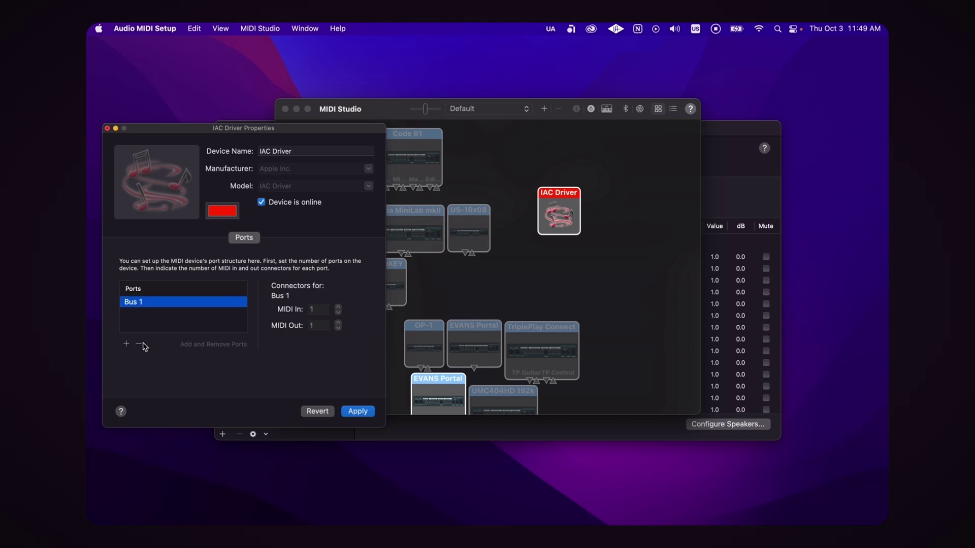
# Step: Apply the IAC port changes, route the Ableton output to IAC Driver Bus 1, and return to Ableton Live
pyautogui.click(358, 411)
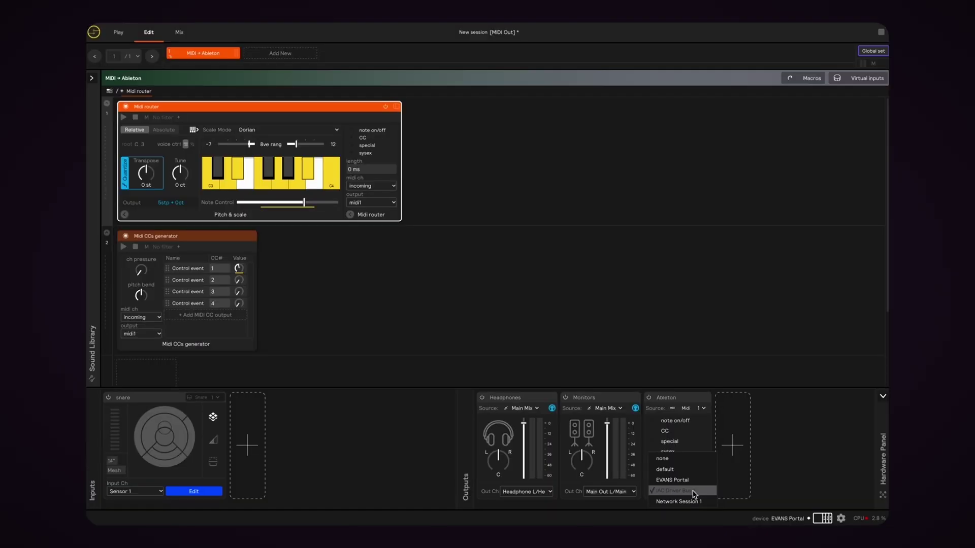
pyautogui.click(693, 491)
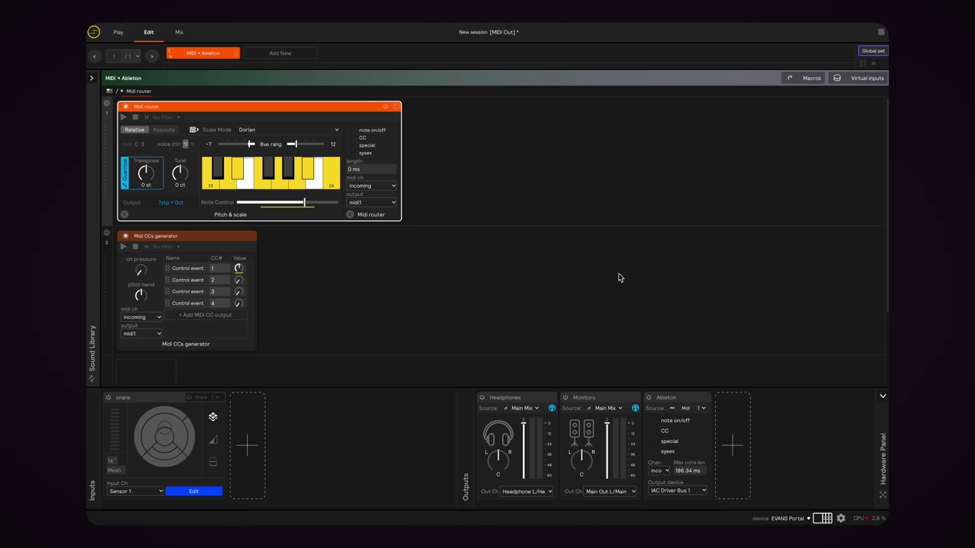
pyautogui.press('super+Tab')
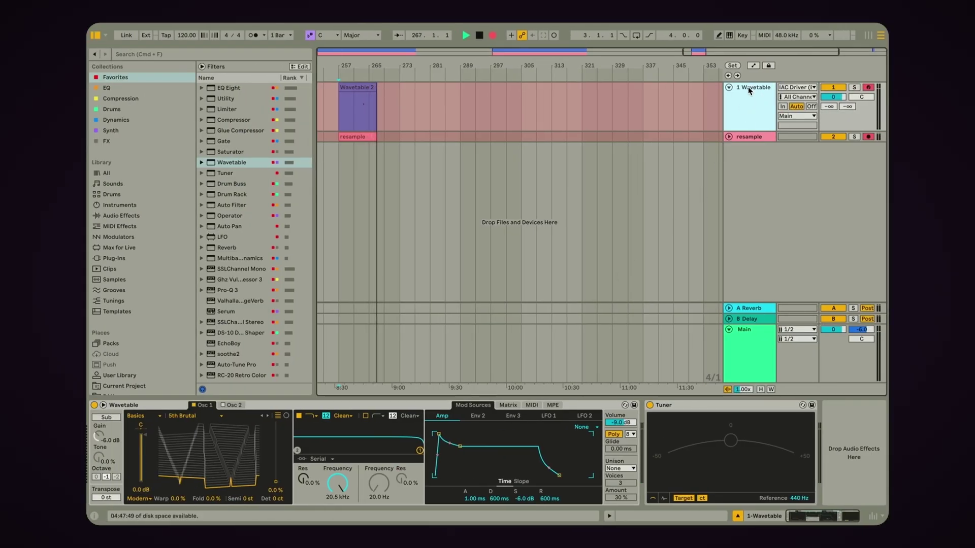
# Step: Set the 1 Wavetable track's MIDI input to IAC Driver
pyautogui.click(166, 412)
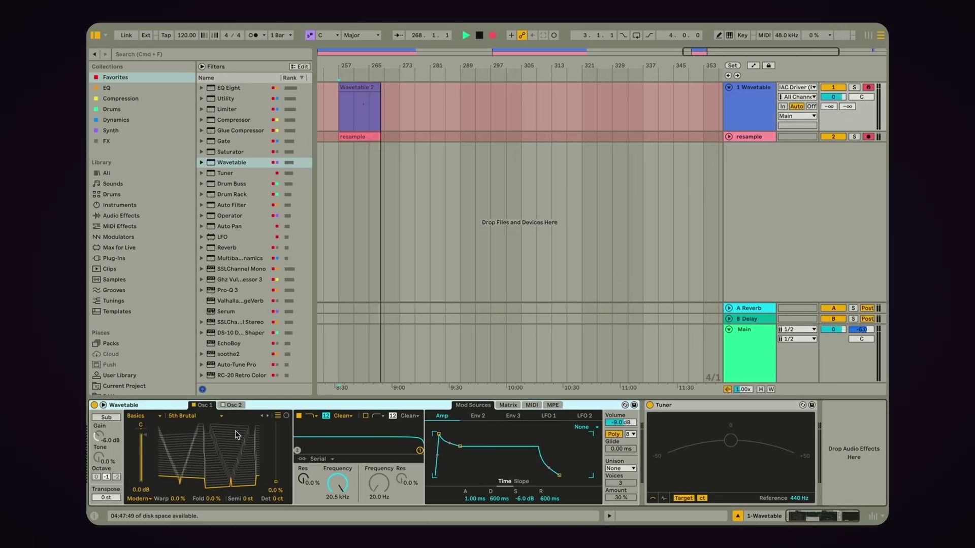
pyautogui.click(813, 88)
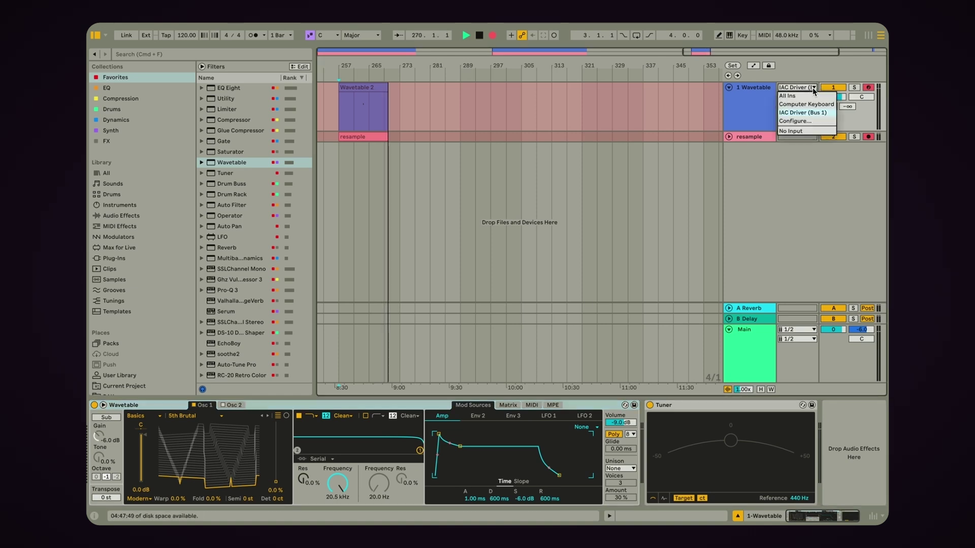
pyautogui.click(814, 89)
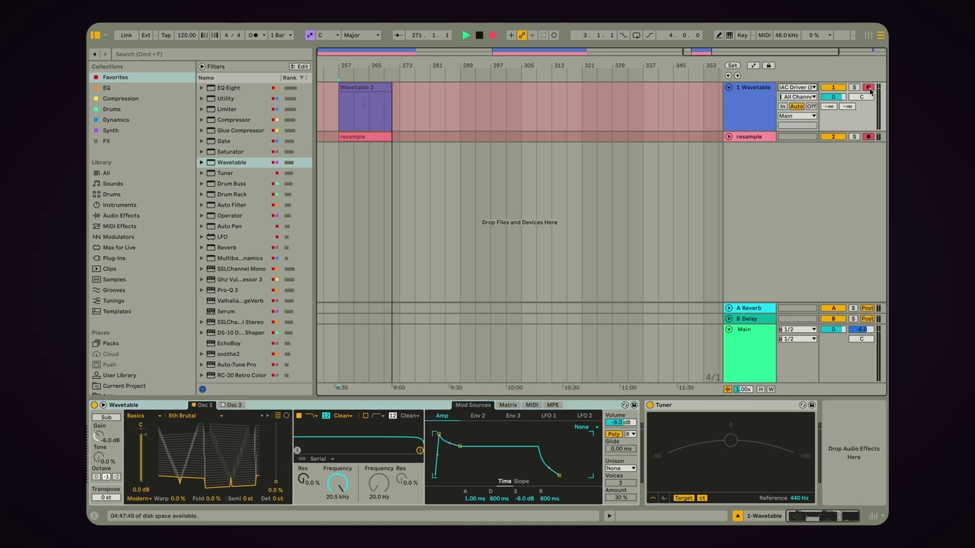
# Step: Step Osc 1 to the Sync Additive wavetable and refocus the Wavetable device
pyautogui.click(268, 416)
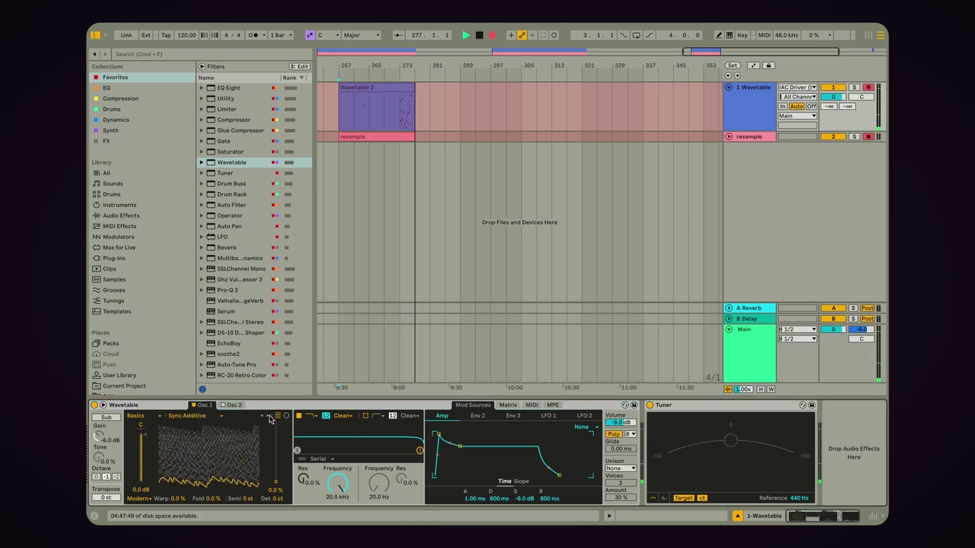
pyautogui.hotkey('ctrl', 'Right')
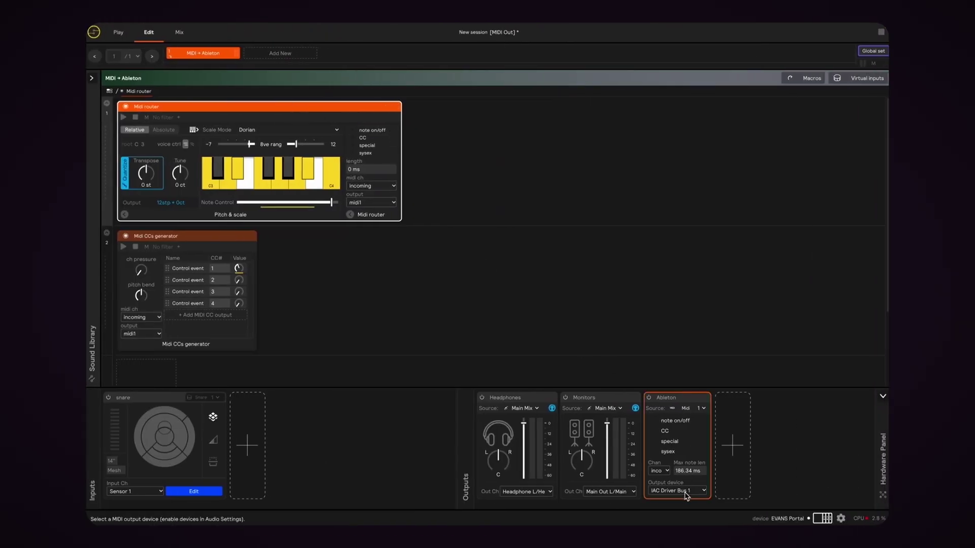
pyautogui.hotkey('ctrl', 'Left')
pyautogui.click(752, 108)
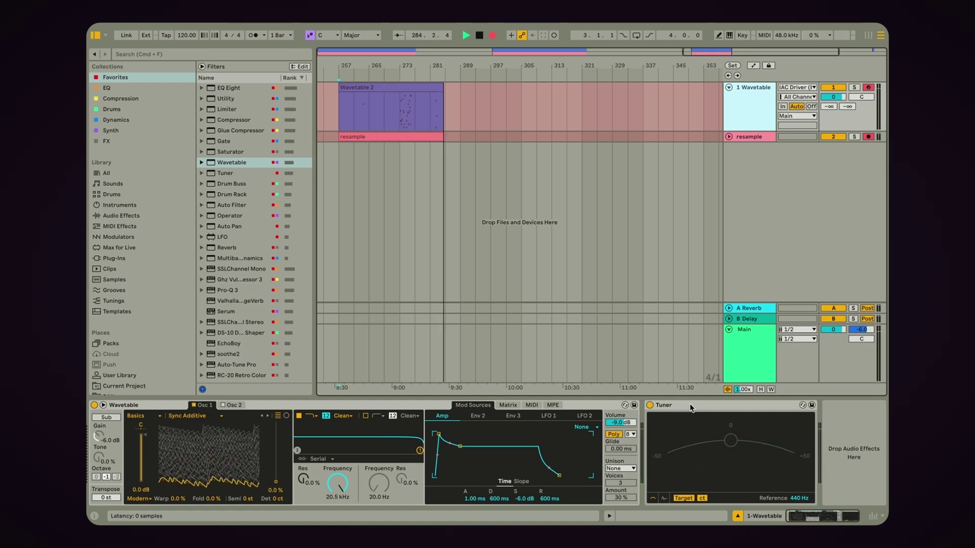
pyautogui.click(405, 406)
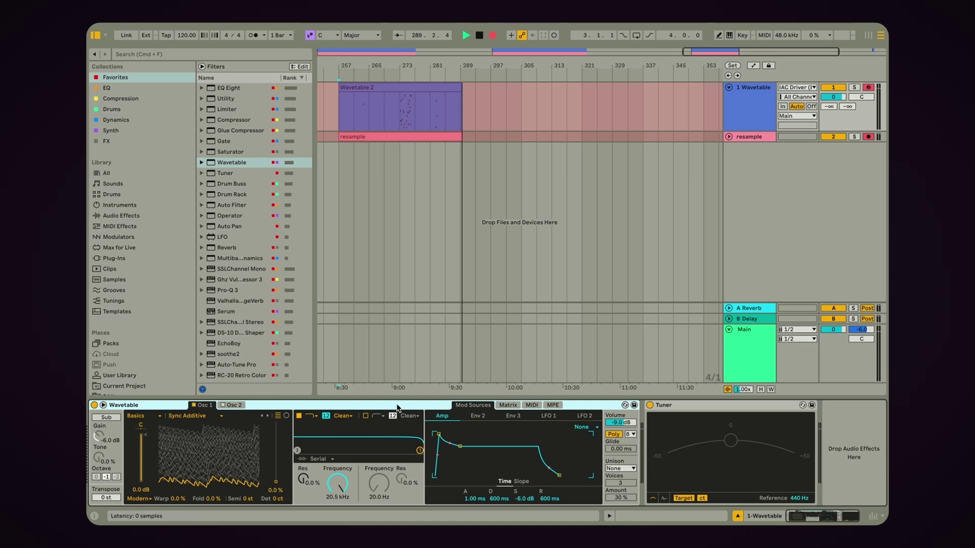
# Step: Map CC 1 to Wavetable's Filter 1 Frequency and Osc 1 Wave Position in MIDI Map mode
pyautogui.press('super+m')
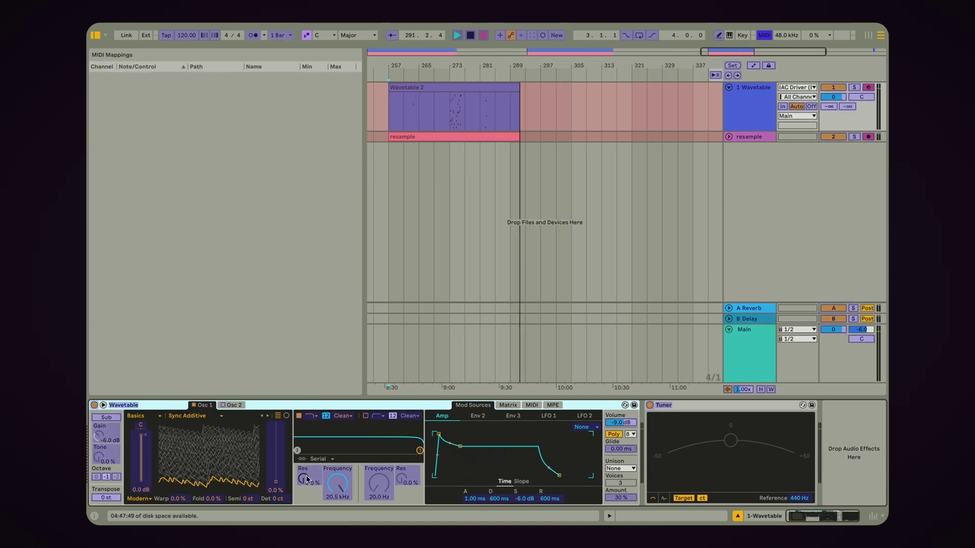
pyautogui.click(338, 488)
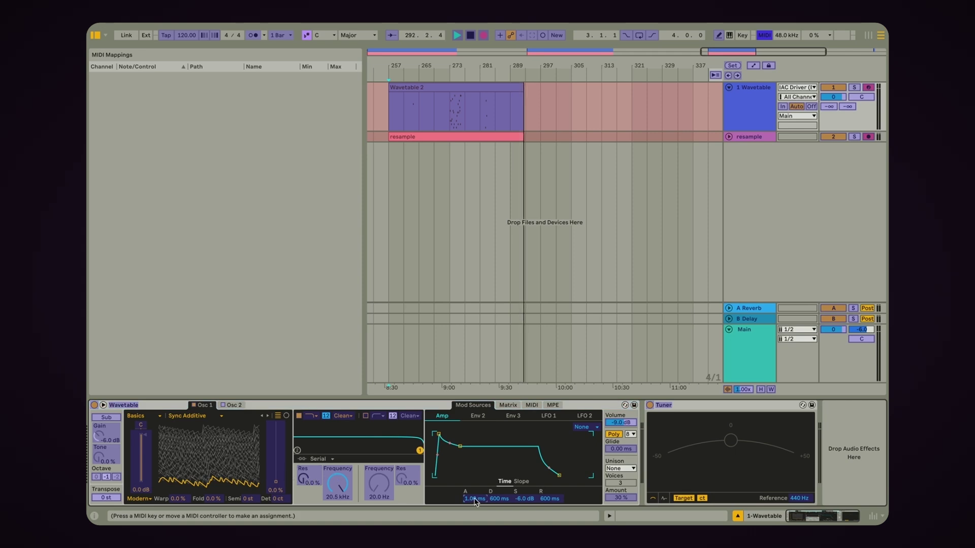
pyautogui.click(521, 501)
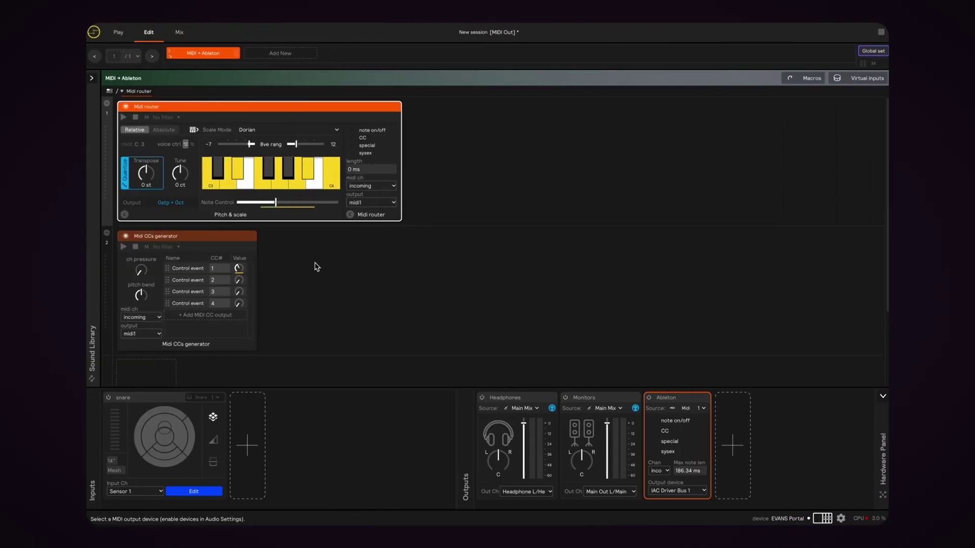
pyautogui.moveTo(239, 269)
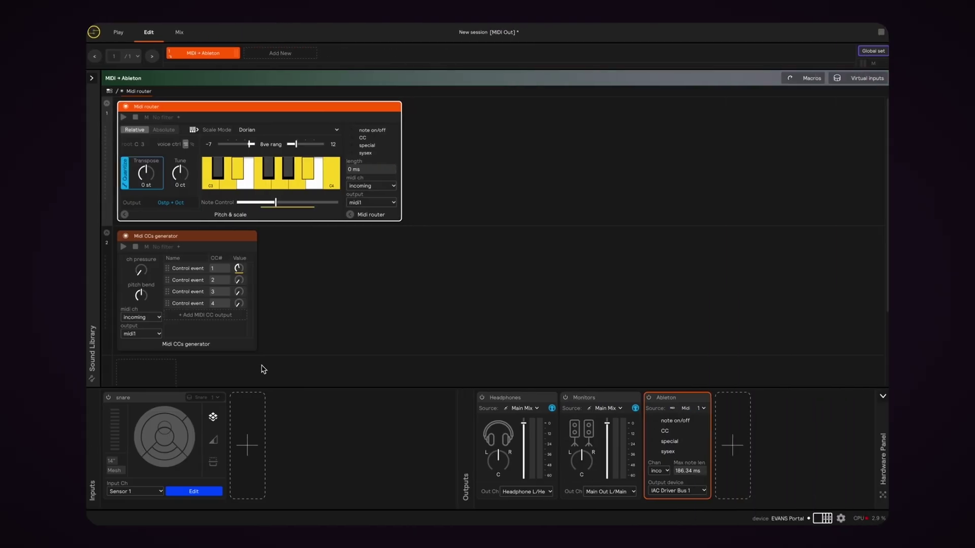
pyautogui.moveTo(238, 269)
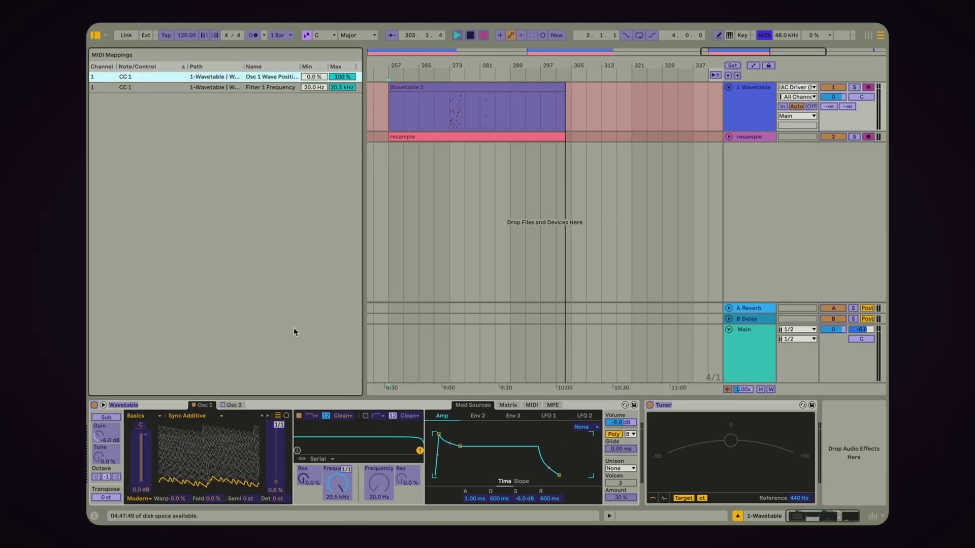
# Step: Leave MIDI Map mode, lower the filter cutoff and raise resonance to 49%
pyautogui.press('super+m')
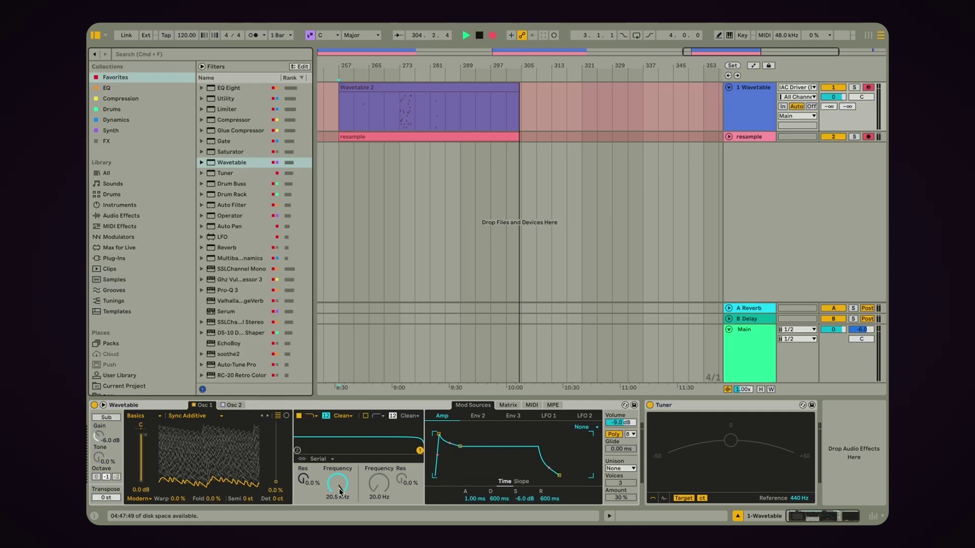
pyautogui.moveTo(339, 487); pyautogui.dragTo(338, 513)
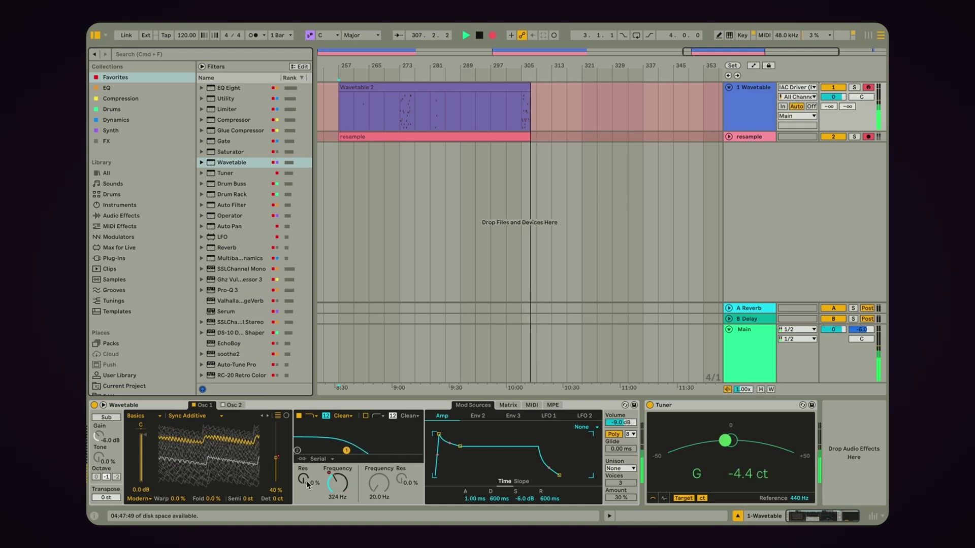
pyautogui.moveTo(306, 486); pyautogui.dragTo(307, 466)
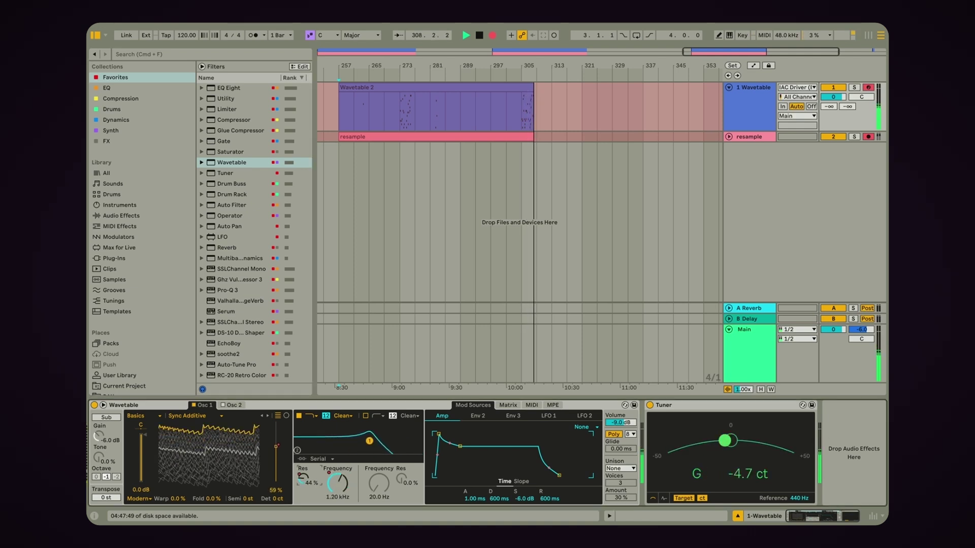
# Step: Step Osc 1's wavetable forward until FM Feedback is loaded
pyautogui.click(268, 415)
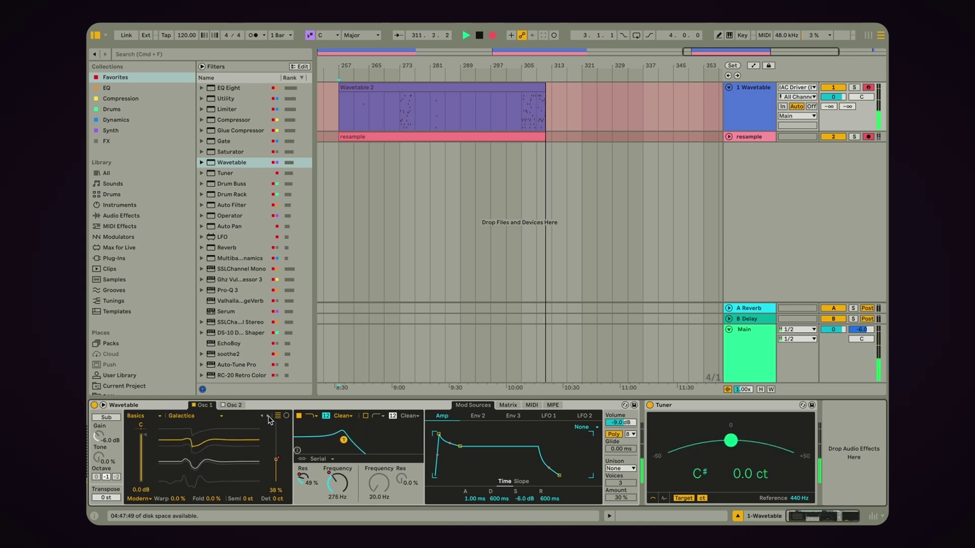
pyautogui.hotkey('ctrl', 'Right')
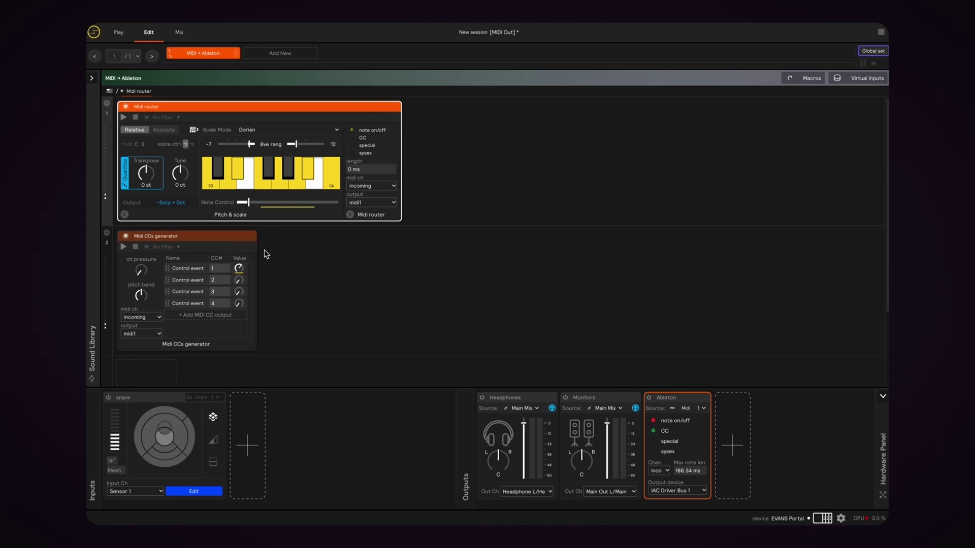
pyautogui.moveTo(242, 272)
pyautogui.hotkey('ctrl', 'Left')
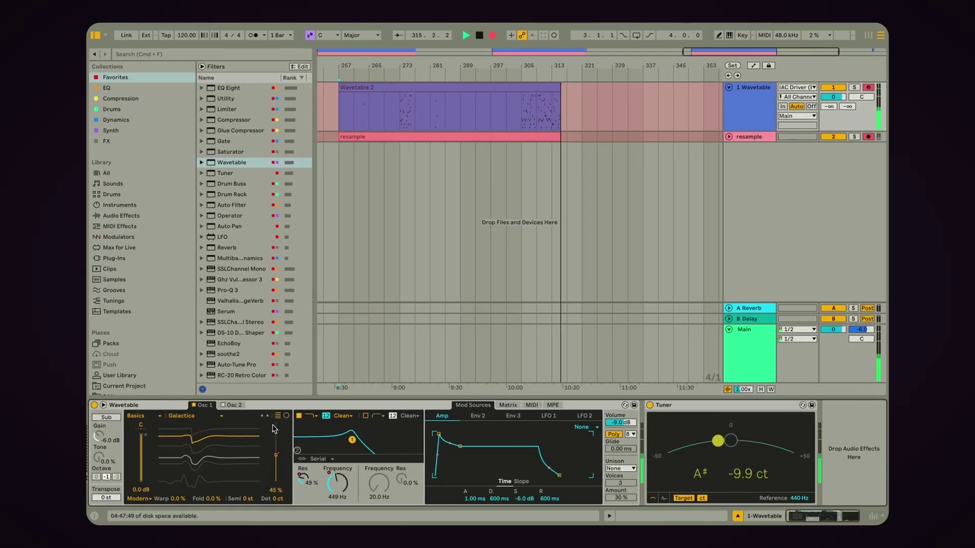
pyautogui.click(269, 417)
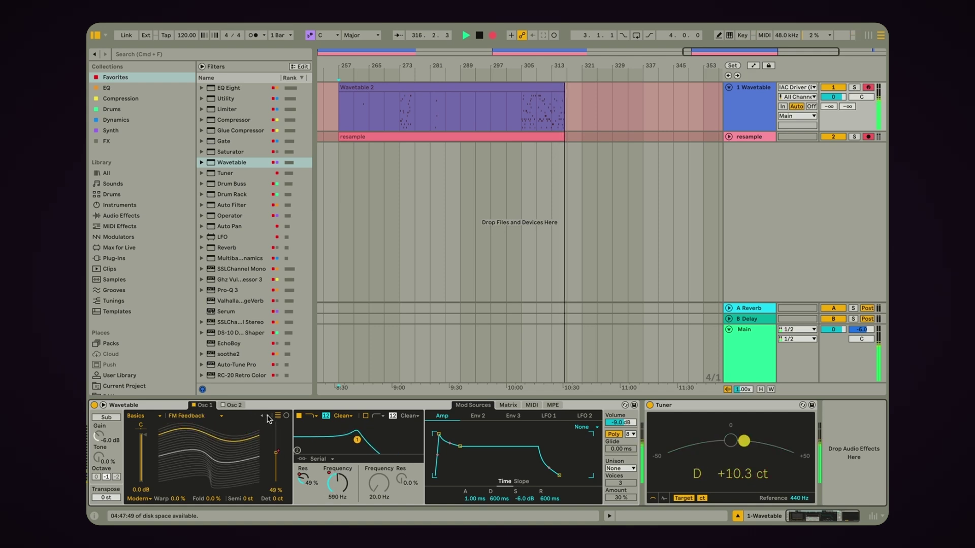